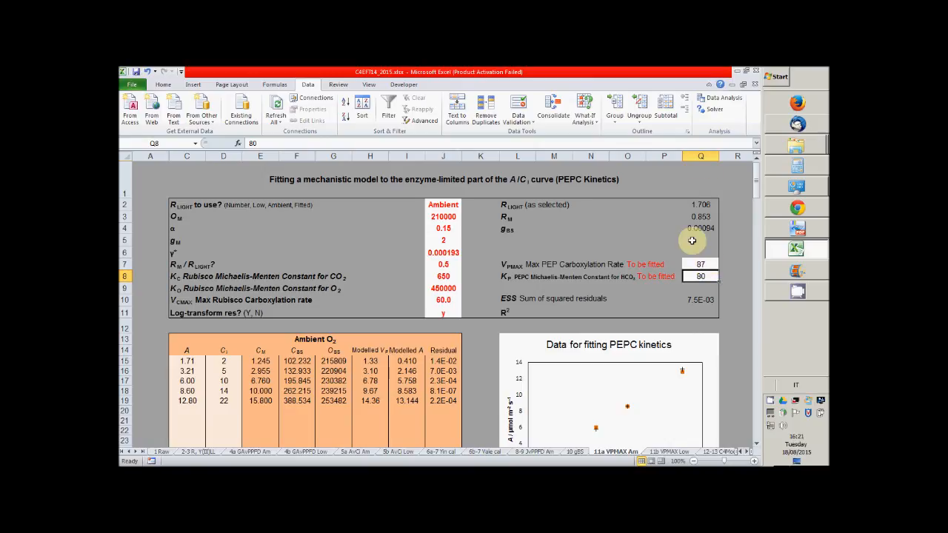
Run Solver on the 11a VPMAX Am sheet to minimise Q10 by changing only VPMAX in $Q$7, and keep the solution
click(713, 109)
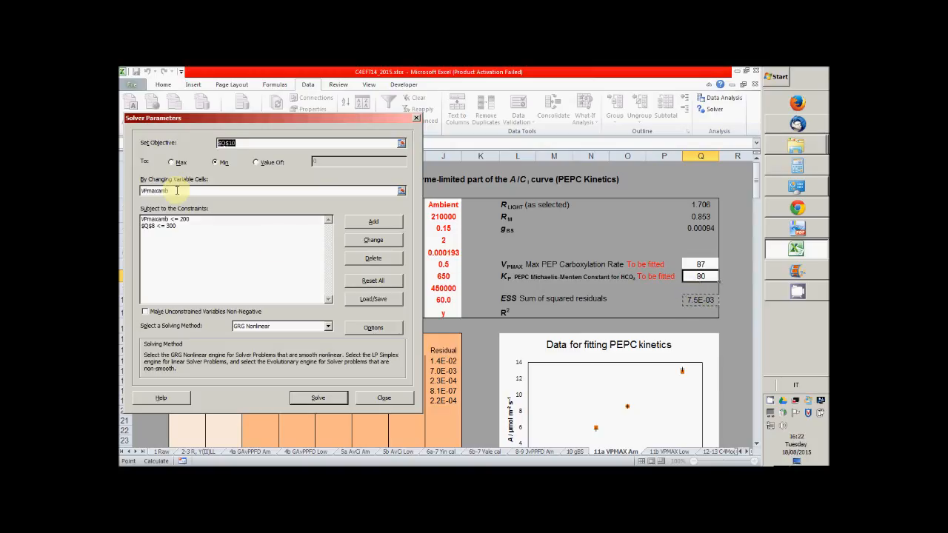
drag(177, 191, 140, 190)
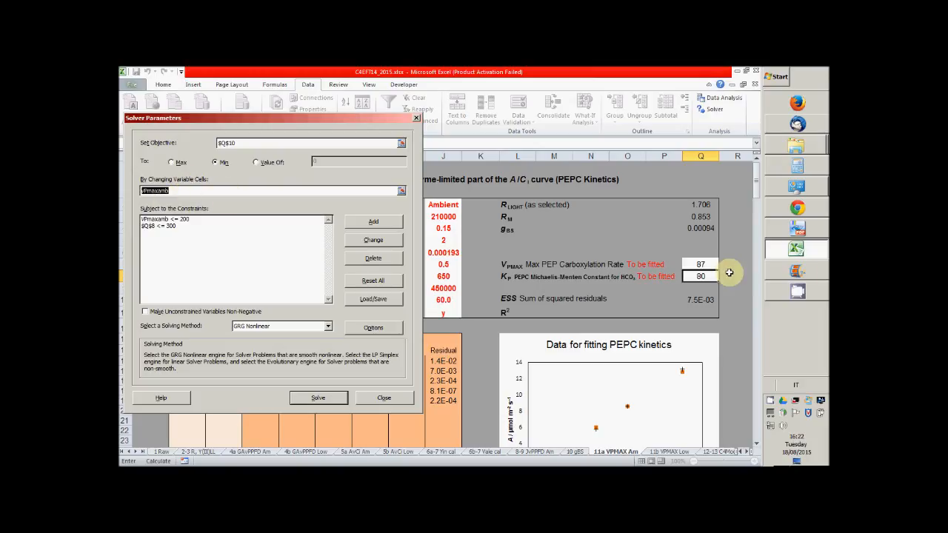
click(694, 260)
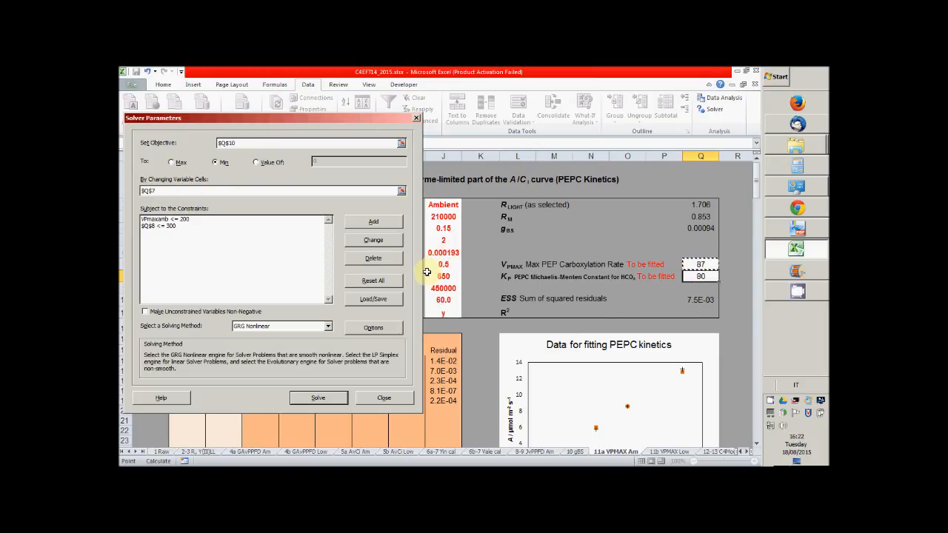
click(333, 400)
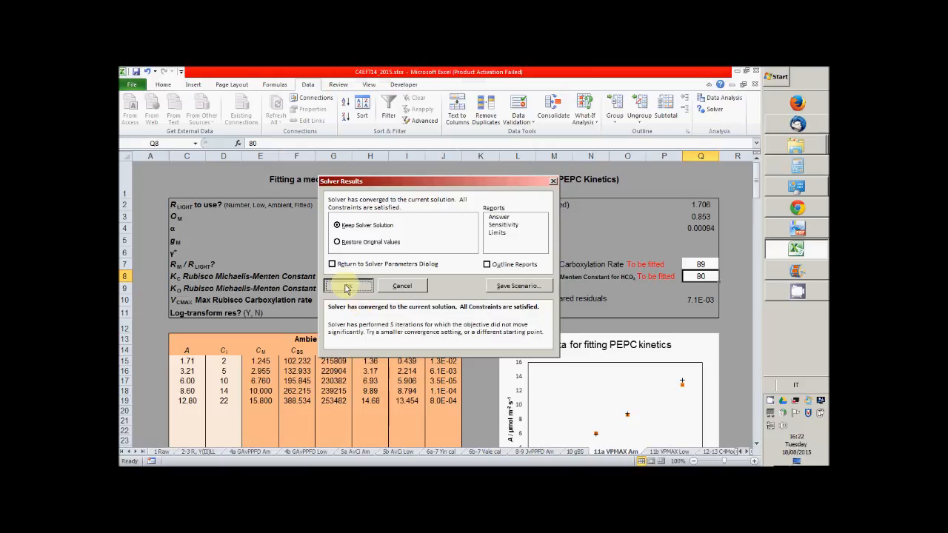
click(348, 286)
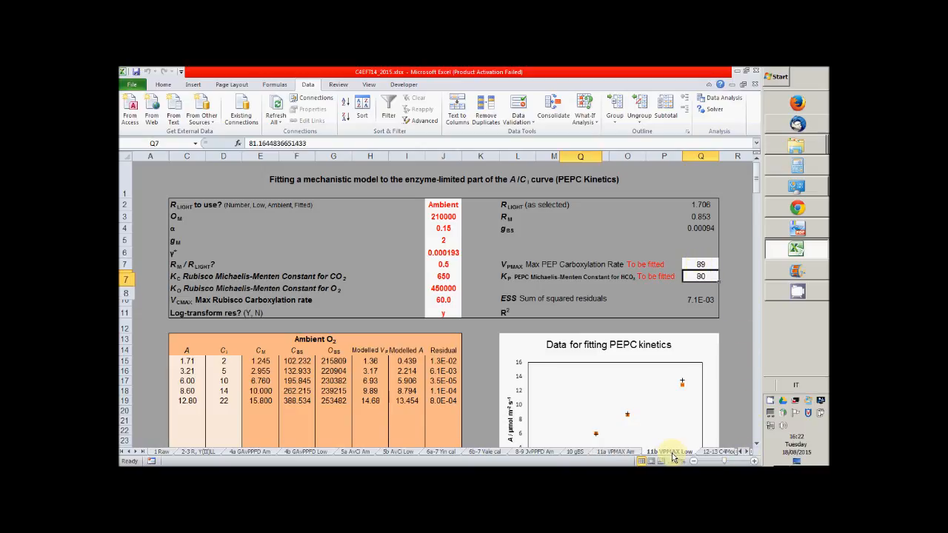
Examine the 11b VPMAX Low sheet's PEPC kinetics chart and its RLIGHT and OM input cells
click(671, 452)
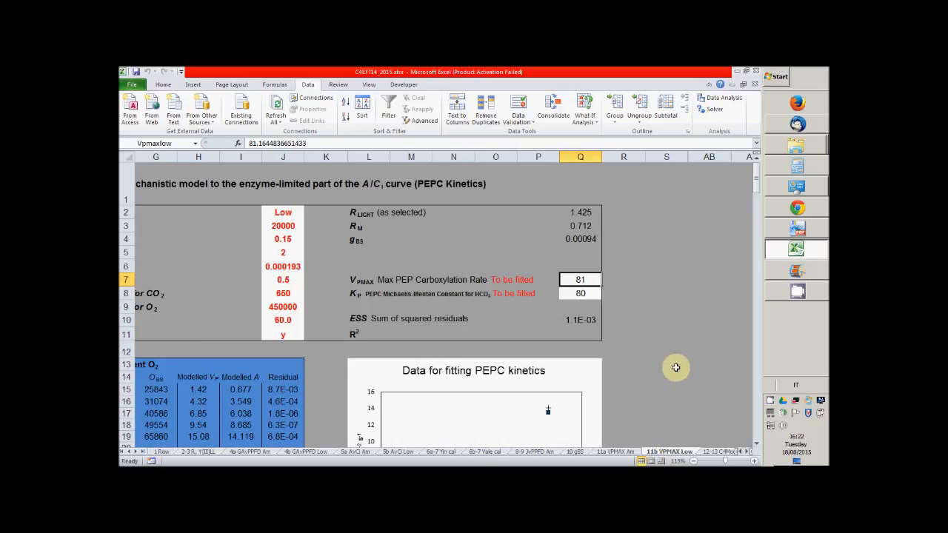
click(742, 452)
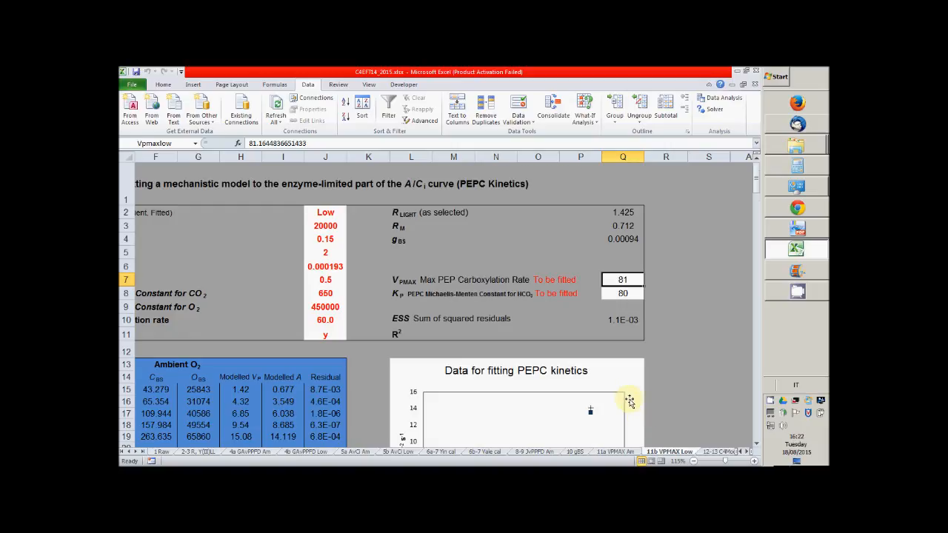
scroll(626, 412, down, 2)
scroll(609, 422, up, 2)
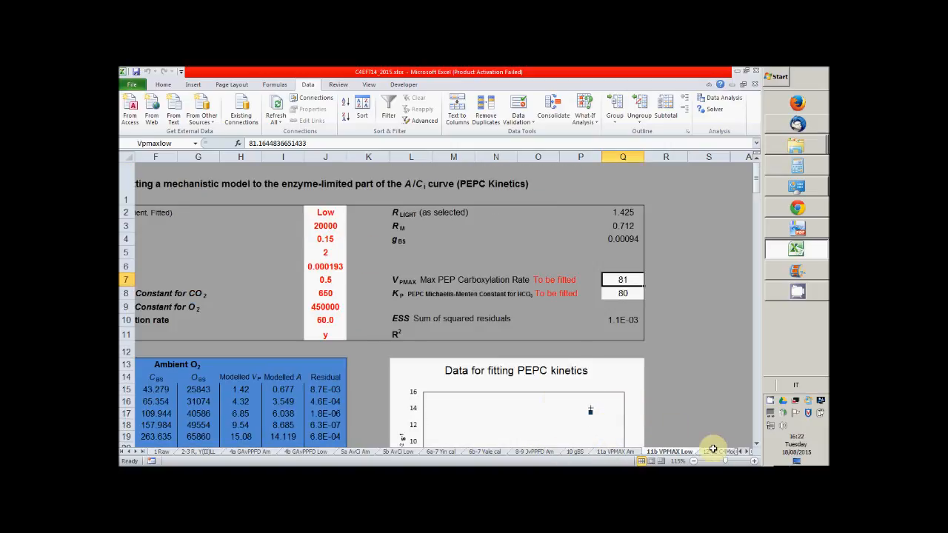
click(743, 455)
click(743, 455)
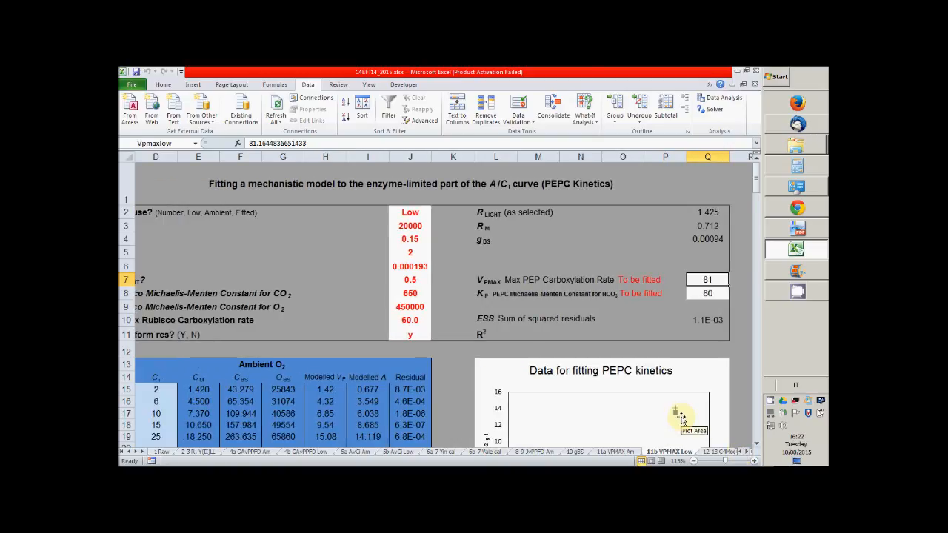
scroll(682, 419, down, 2)
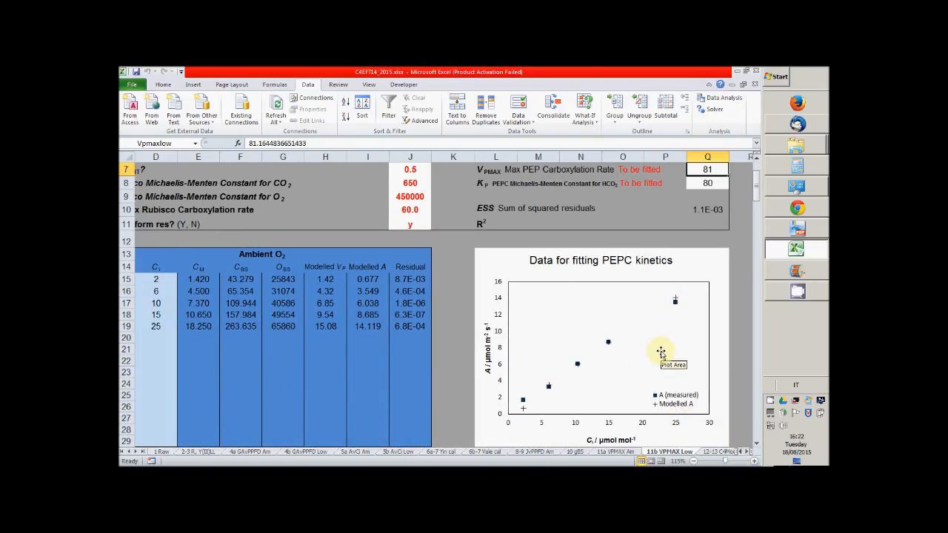
scroll(660, 354, up, 2)
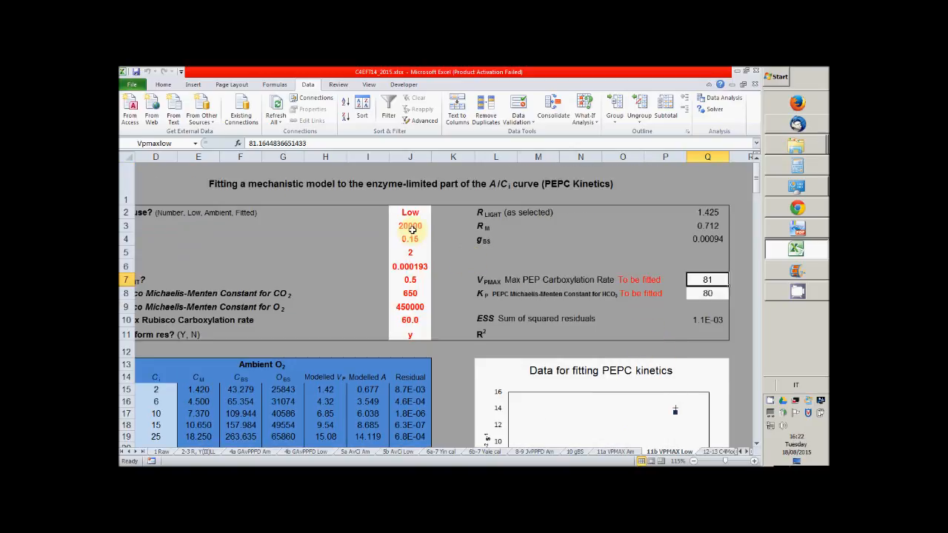
click(741, 453)
click(740, 453)
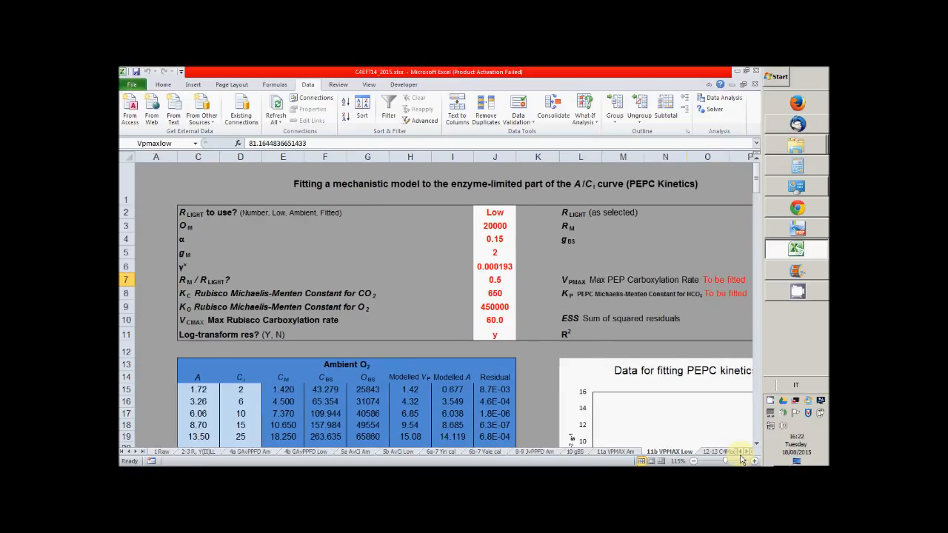
click(494, 226)
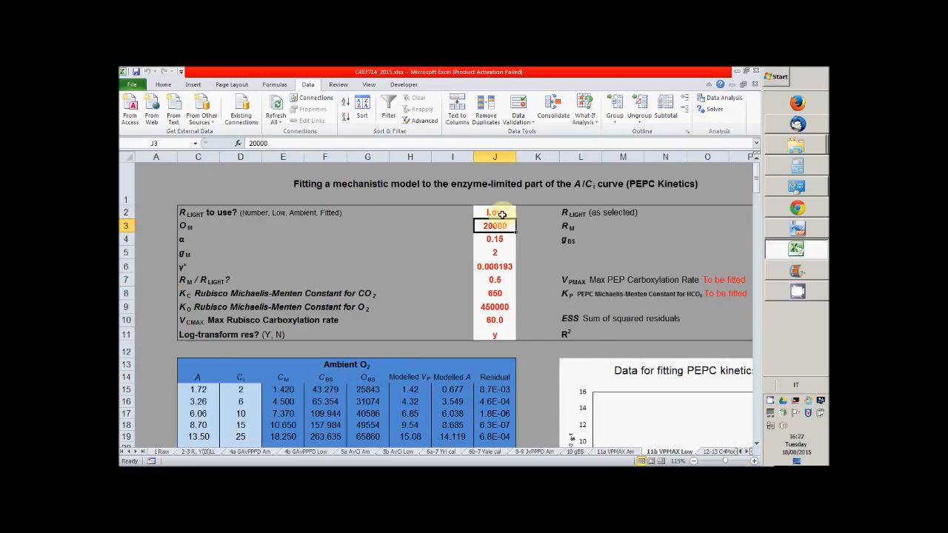
click(502, 213)
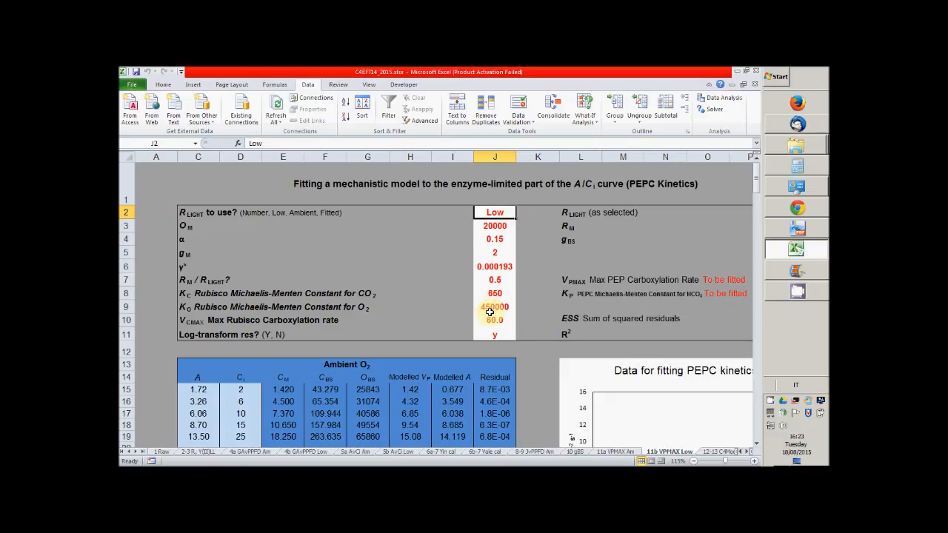
Run Solver on the 11b VPMAX Low sheet to minimise Q10 by changing only VPMAX in $Q$7, and keep the solution
click(749, 452)
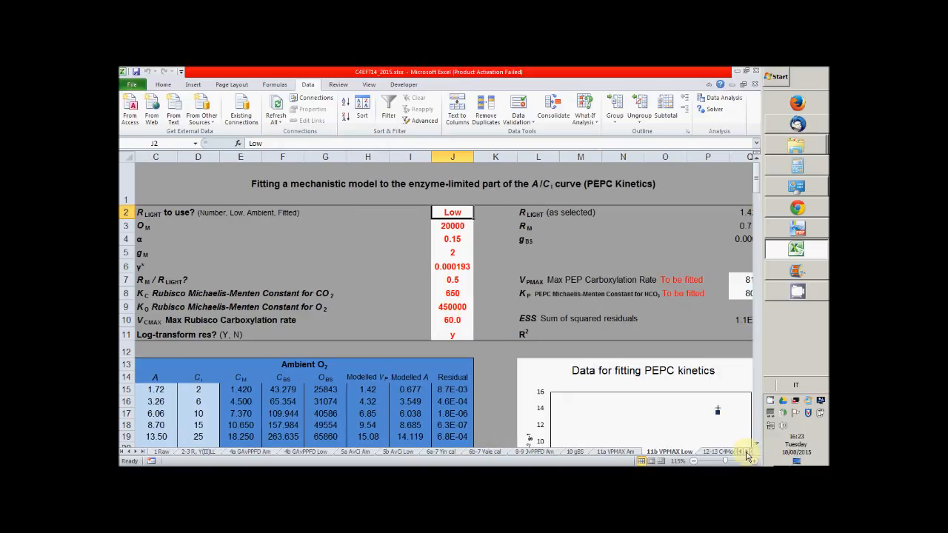
click(749, 452)
click(749, 452)
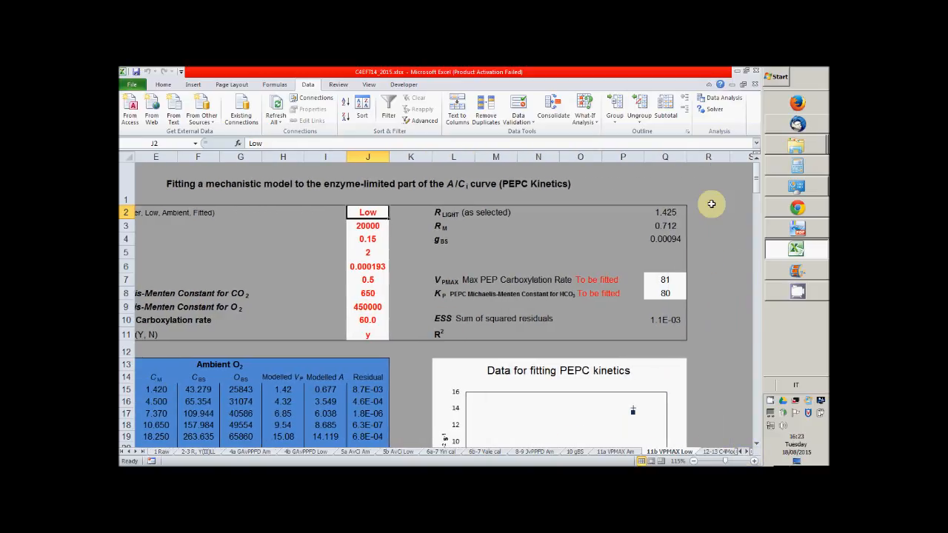
click(714, 115)
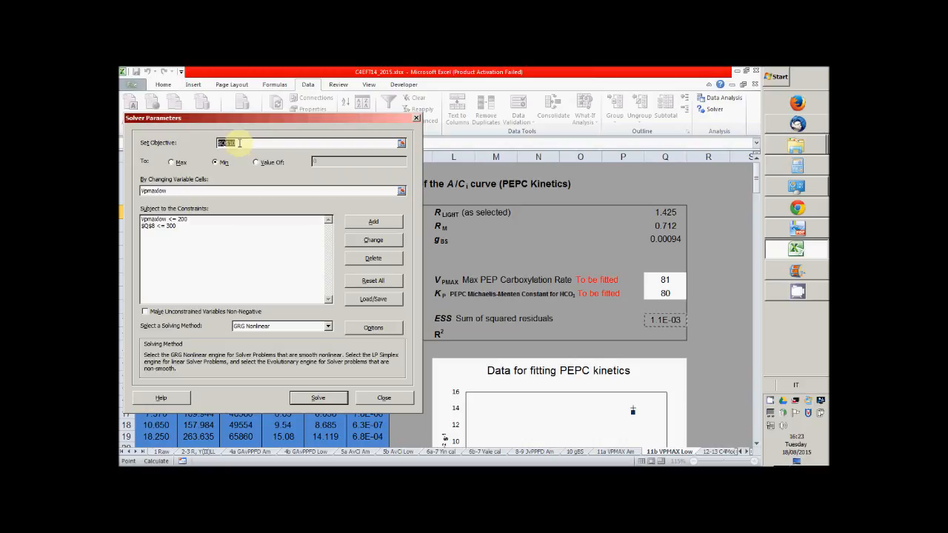
double_click(145, 191)
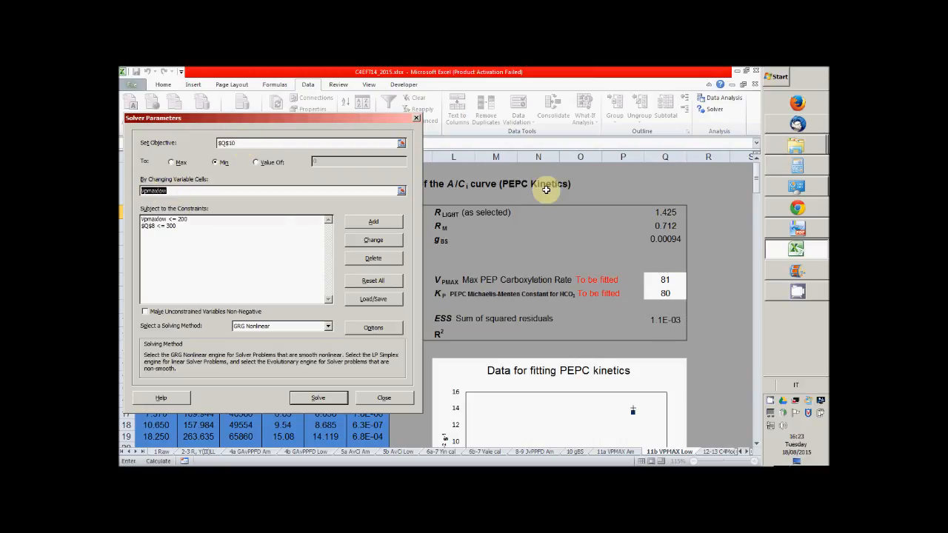
click(666, 282)
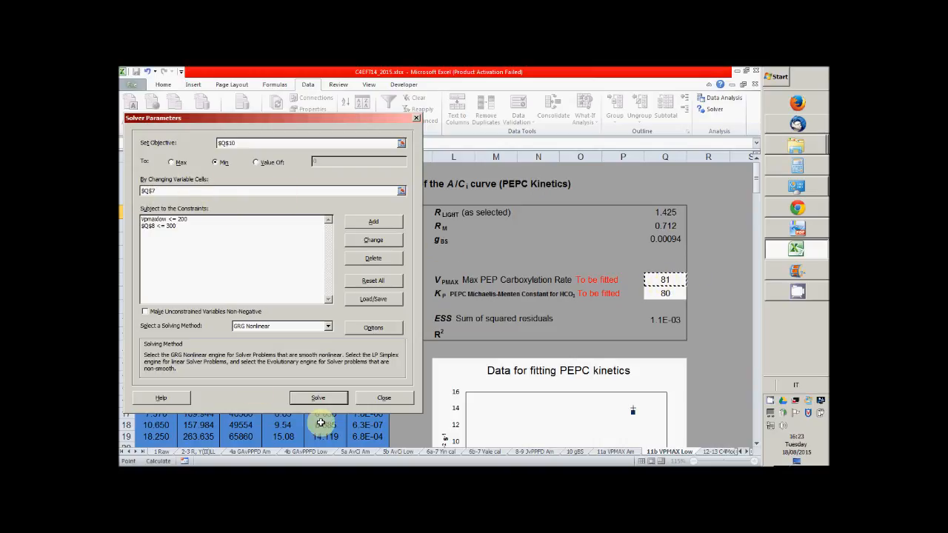
click(323, 399)
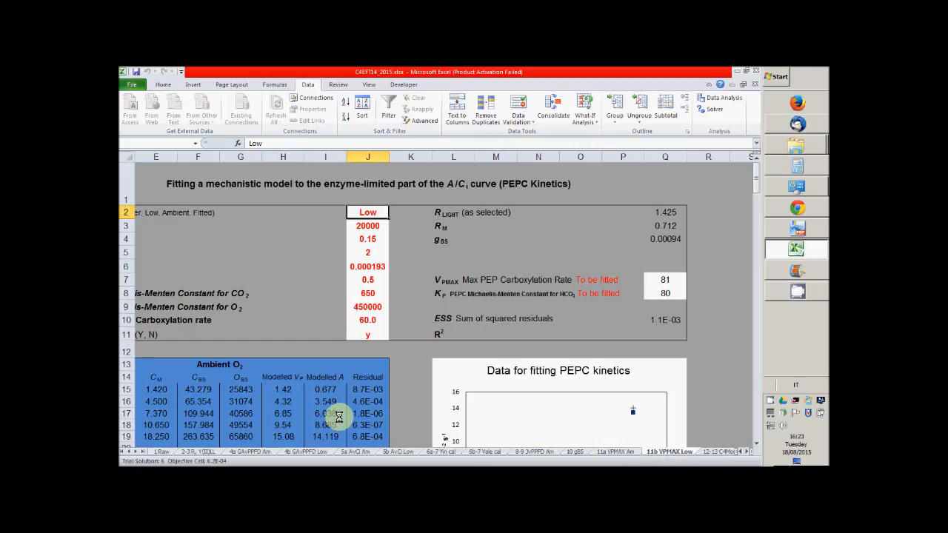
click(359, 287)
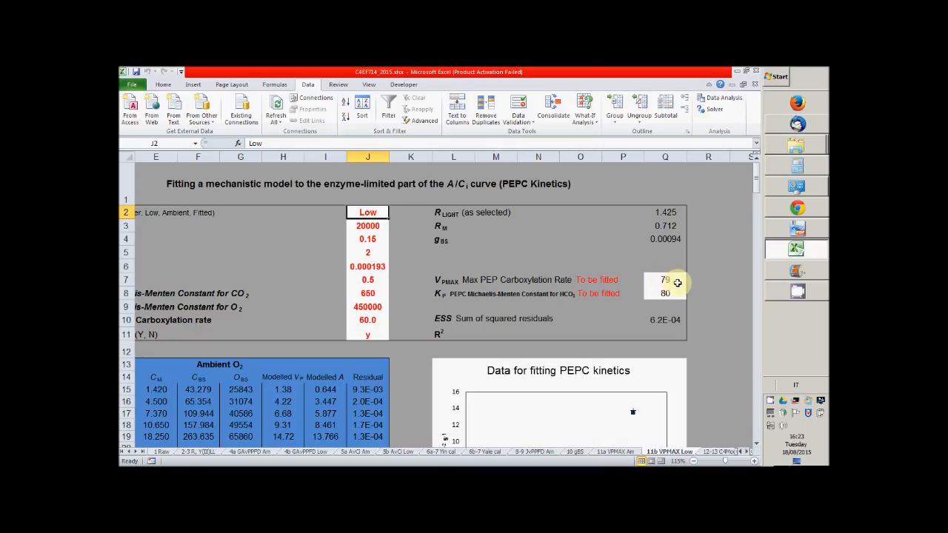
Check the low-oxygen fit on its chart and compare the fitted VPMAX between the 11b VPMAX Low and 11a VPMAX Am sheets
scroll(568, 406, down, 2)
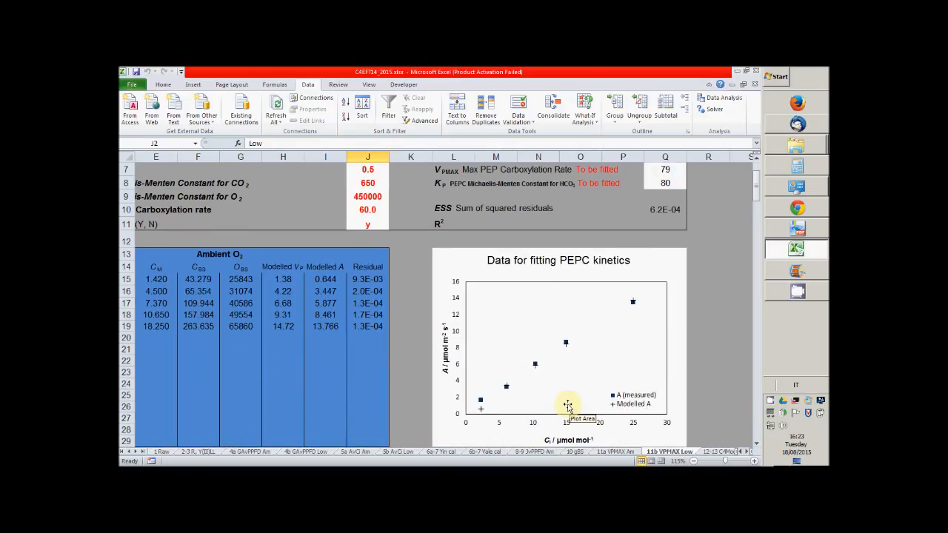
scroll(538, 374, up, 2)
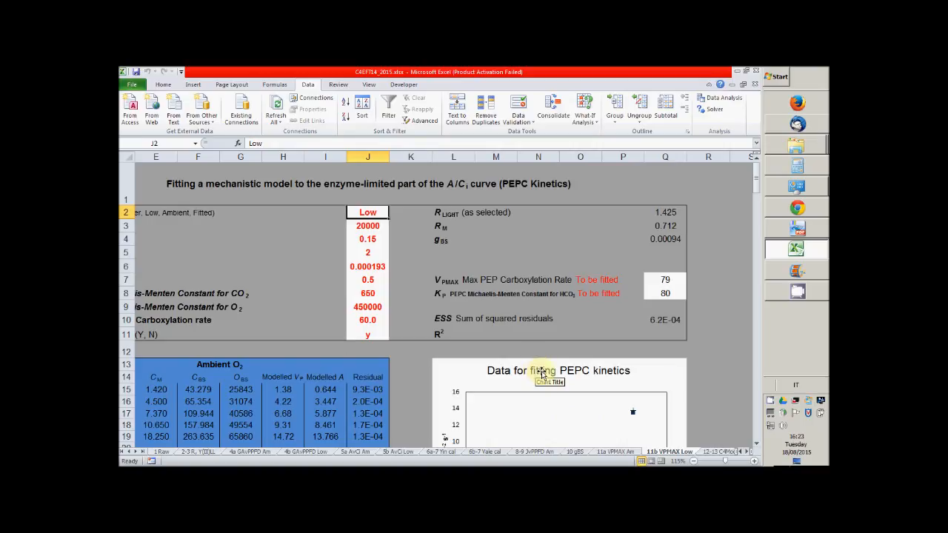
click(677, 280)
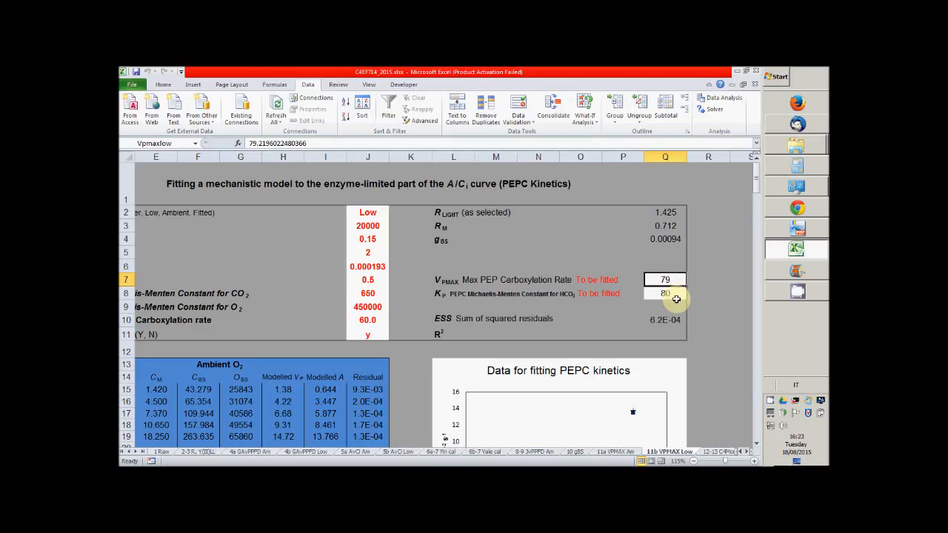
click(615, 451)
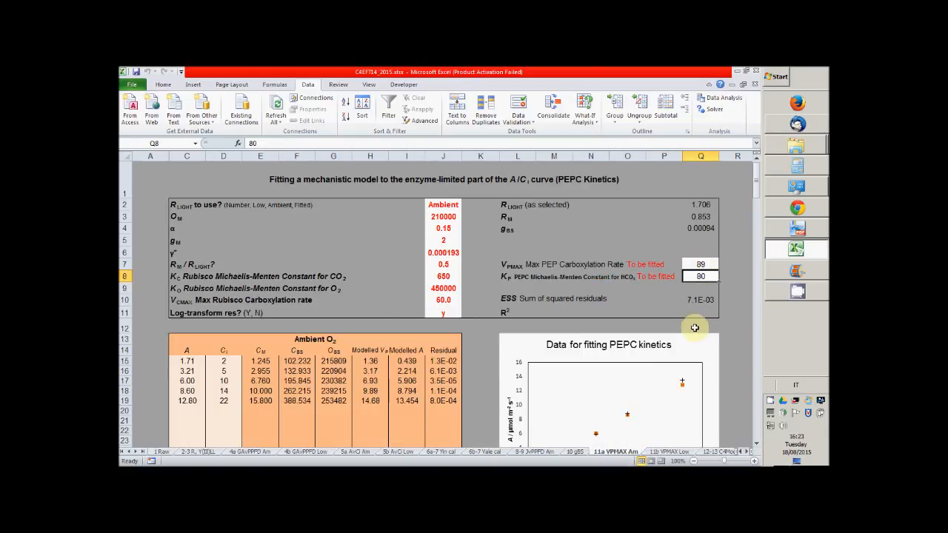
click(671, 451)
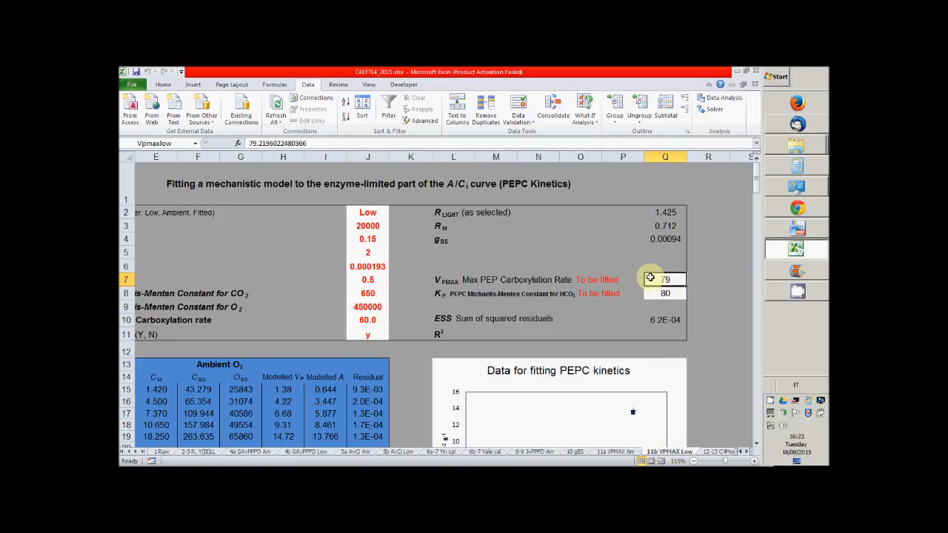
click(614, 452)
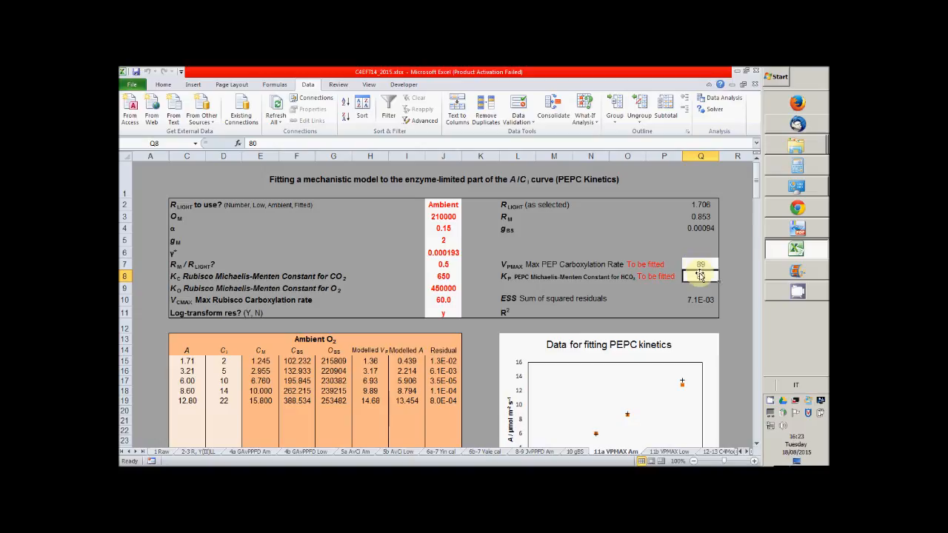
Unhide the hidden columns between R and AP on the 11b VPMAX Low sheet
click(669, 452)
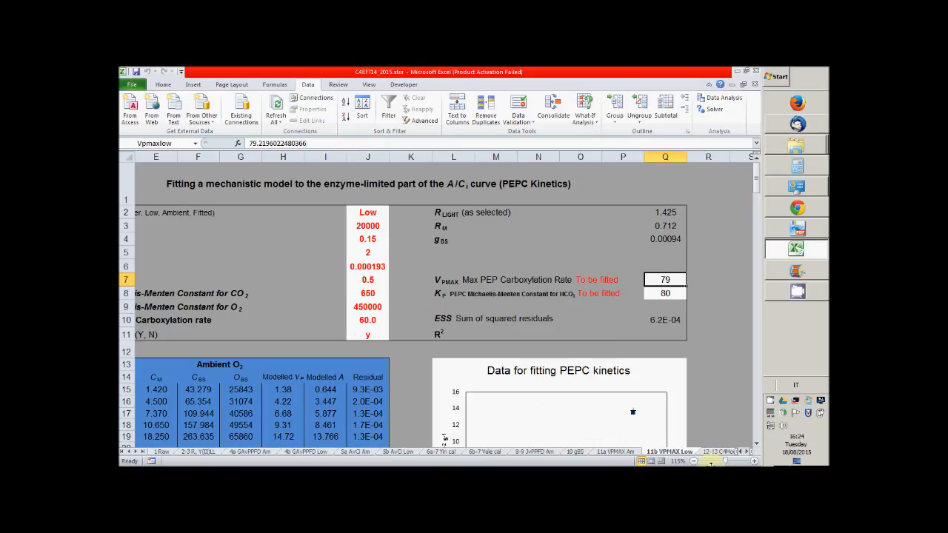
scroll(749, 457, right, 8)
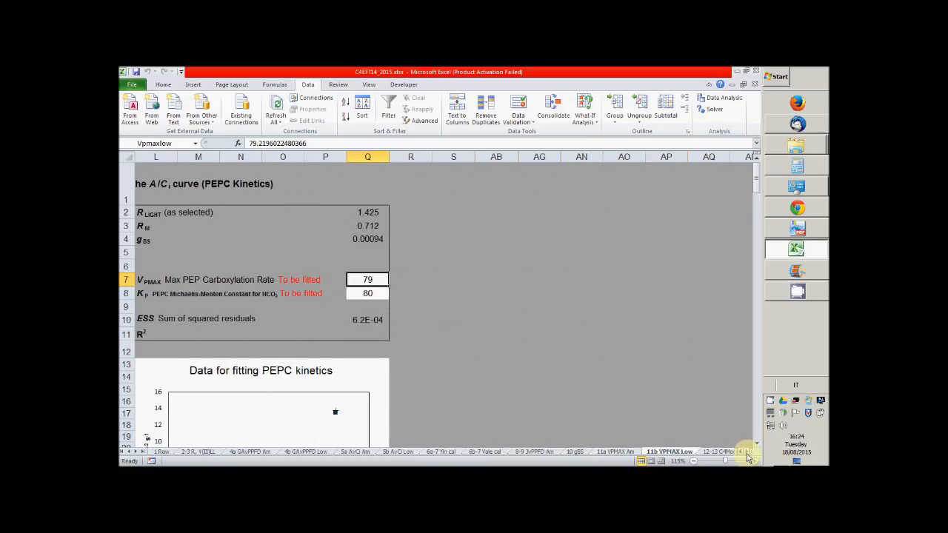
scroll(749, 457, right, 1)
drag(328, 156, 578, 158)
right_click(493, 158)
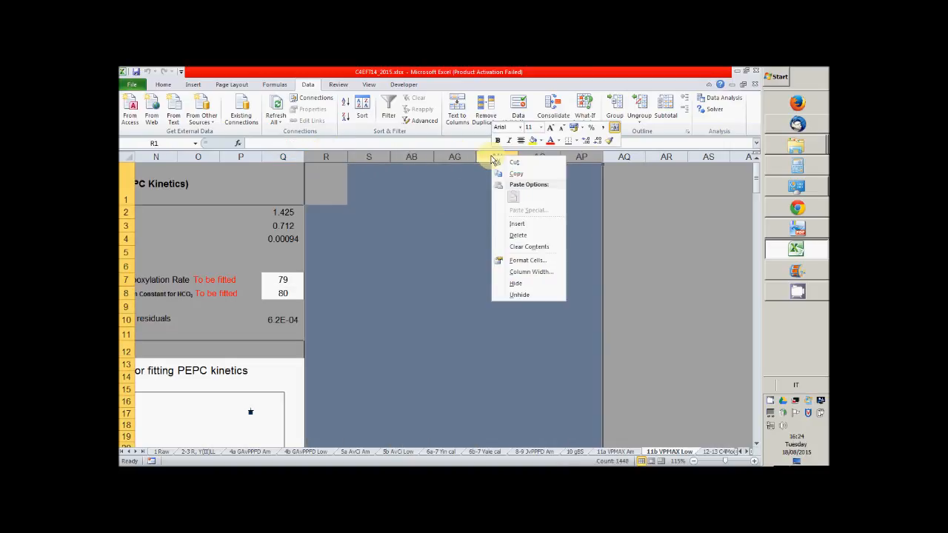
click(519, 295)
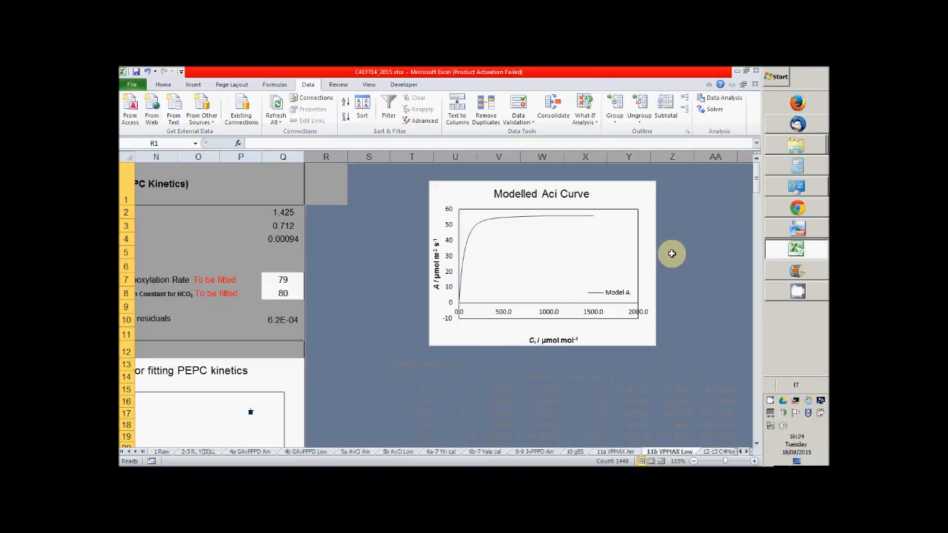
Examine the Modelled Aci Curve and Additional Features section in the unhidden columns, and compare the 11a and 11b VPMAX sheets
scroll(650, 414, down, 4)
scroll(649, 413, up, 4)
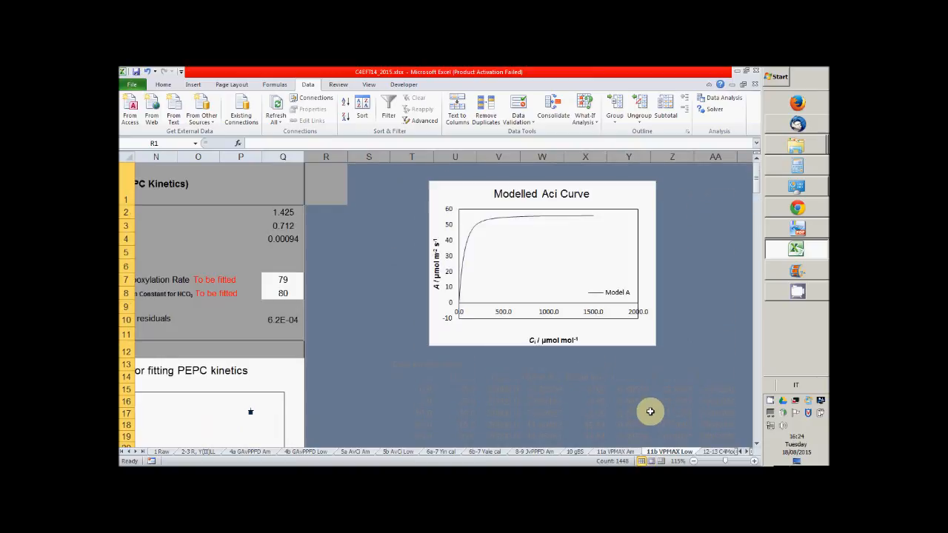
drag(748, 456, 748, 457)
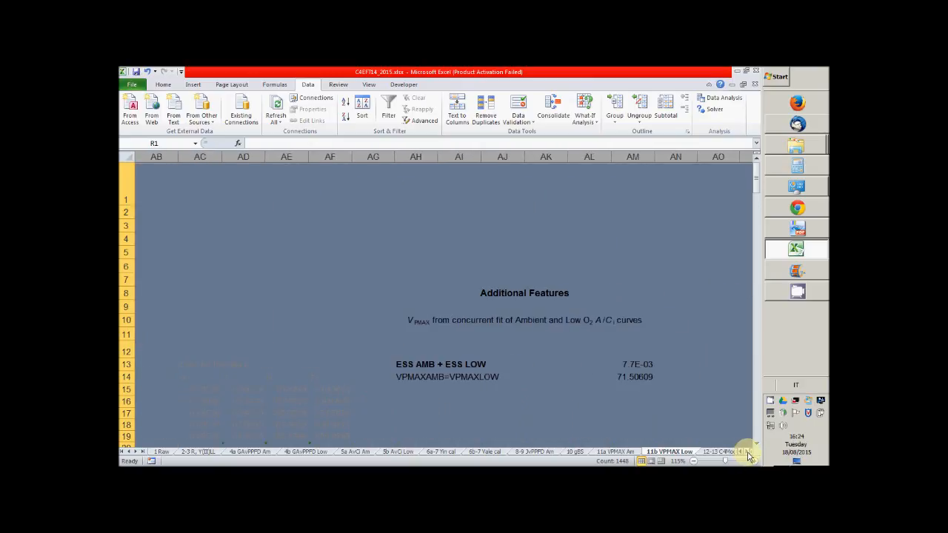
click(619, 452)
click(667, 452)
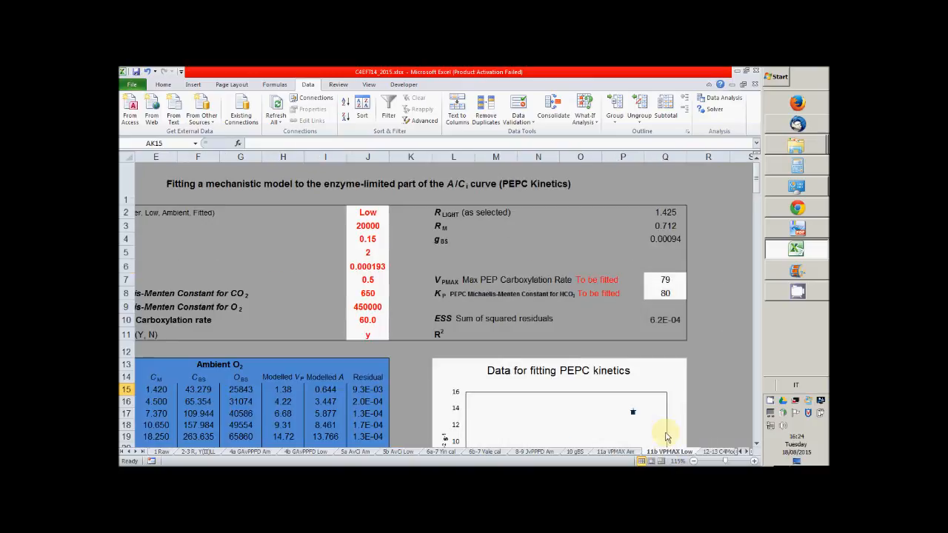
click(628, 454)
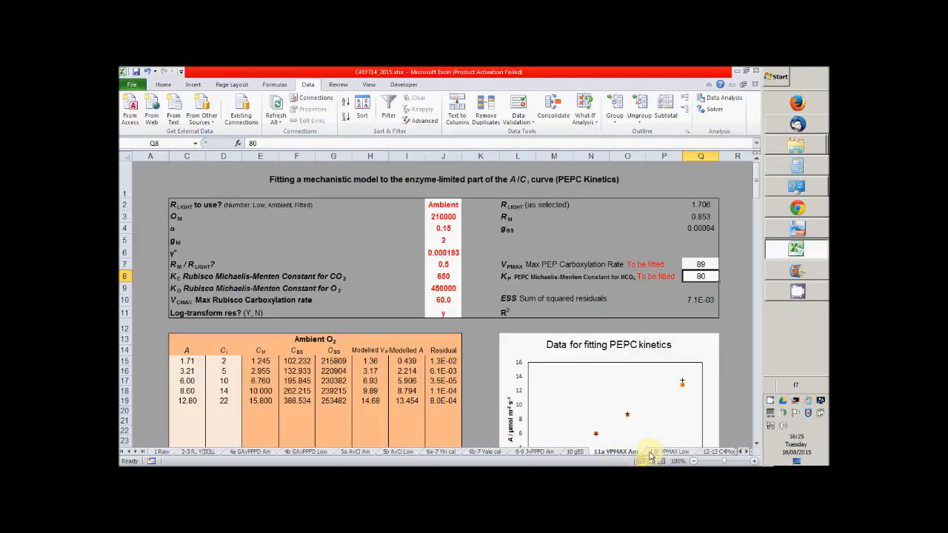
Link VPMAX in Q7 of the 11a VPMAX Am sheet to the shared value with the formula =VPMAXAMBVPMAXLOW
click(701, 265)
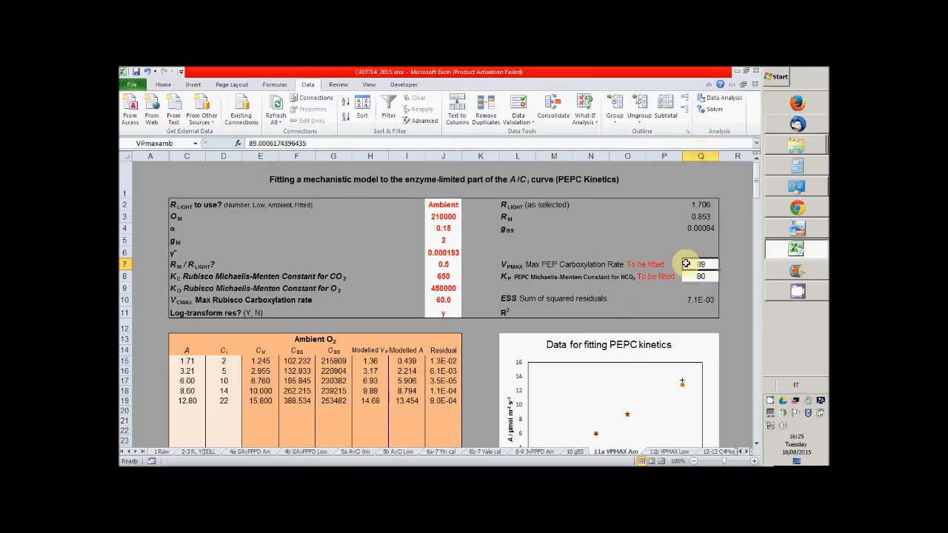
click(312, 143)
drag(312, 143, 219, 143)
text(=)
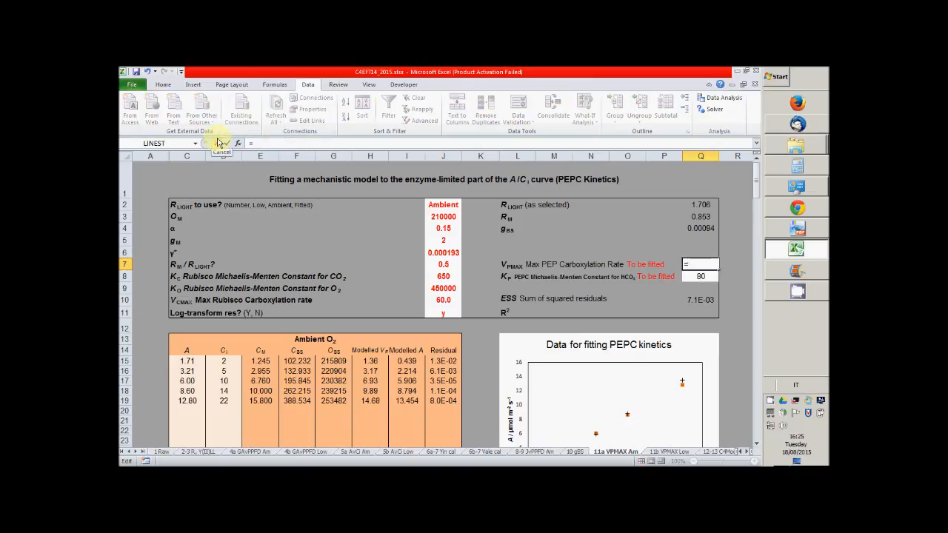
text(vp)
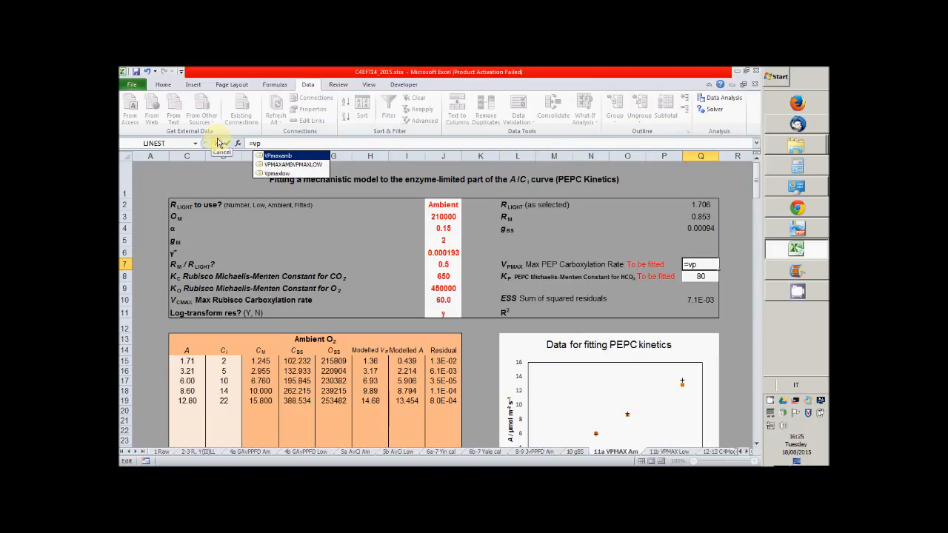
double_click(290, 165)
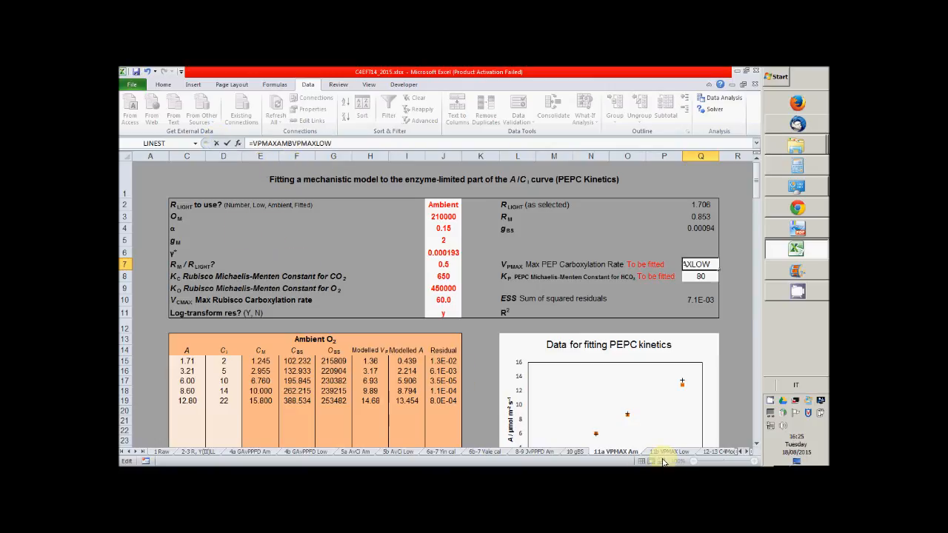
key(Return)
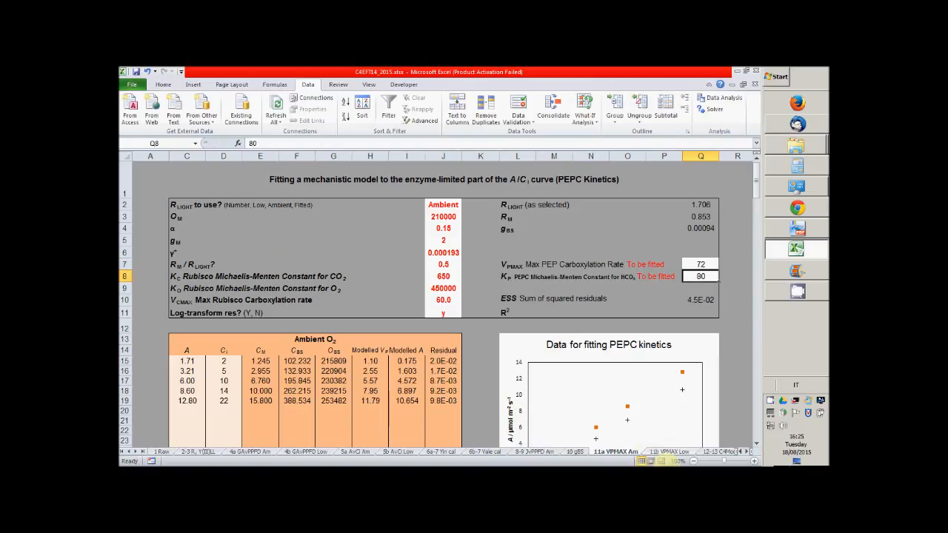
Enter the formula =VPMAXAMBVPMAXLOW for VPMAX in Q7 of the 11b VPMAX Low sheet
click(671, 452)
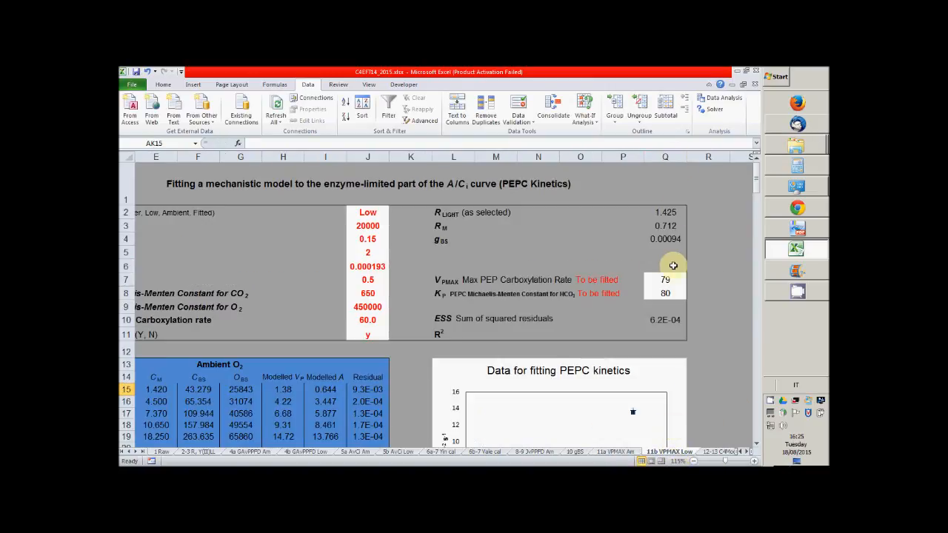
click(665, 280)
drag(317, 144, 208, 146)
text(=)
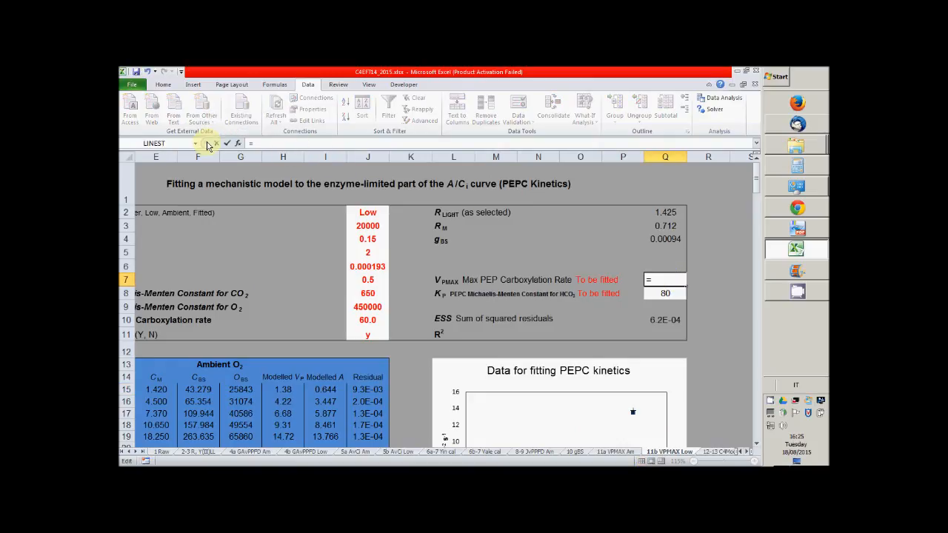
text(vpm)
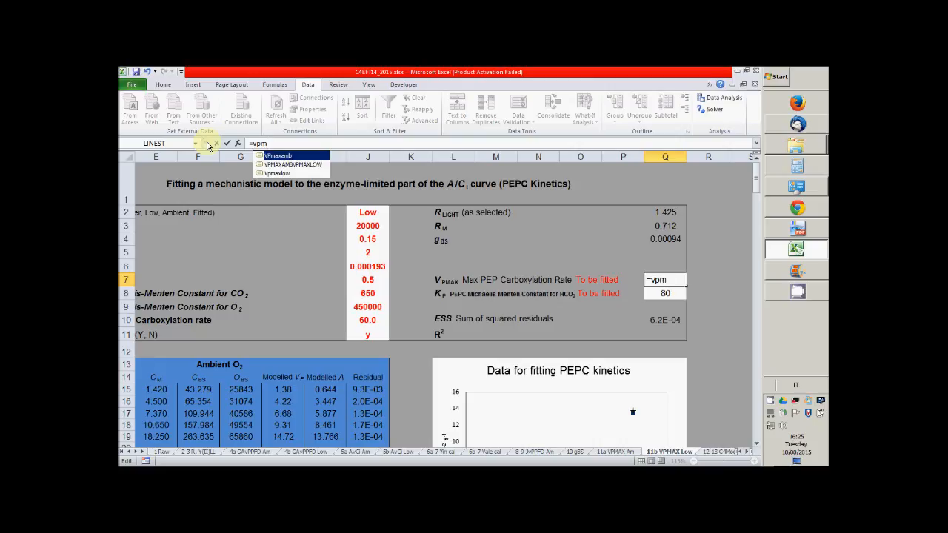
click(285, 165)
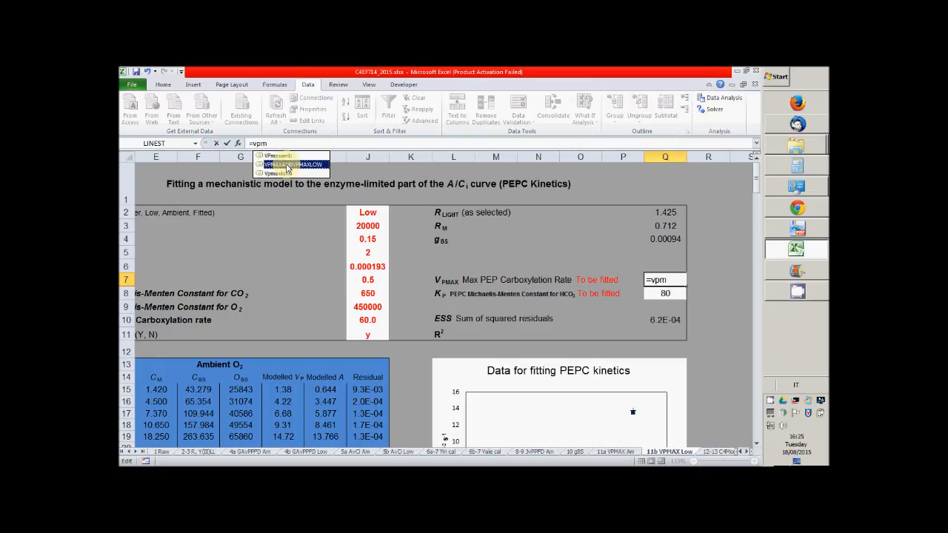
double_click(312, 164)
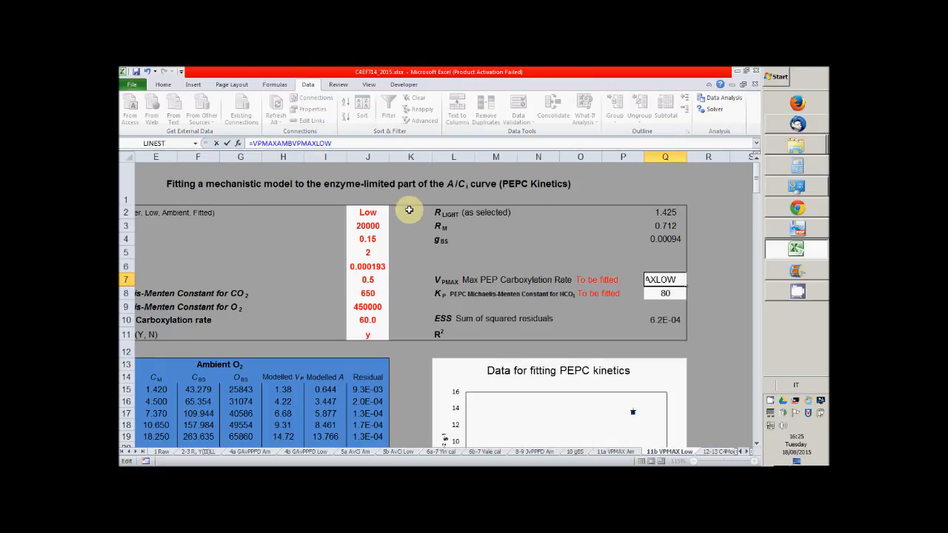
key(Return)
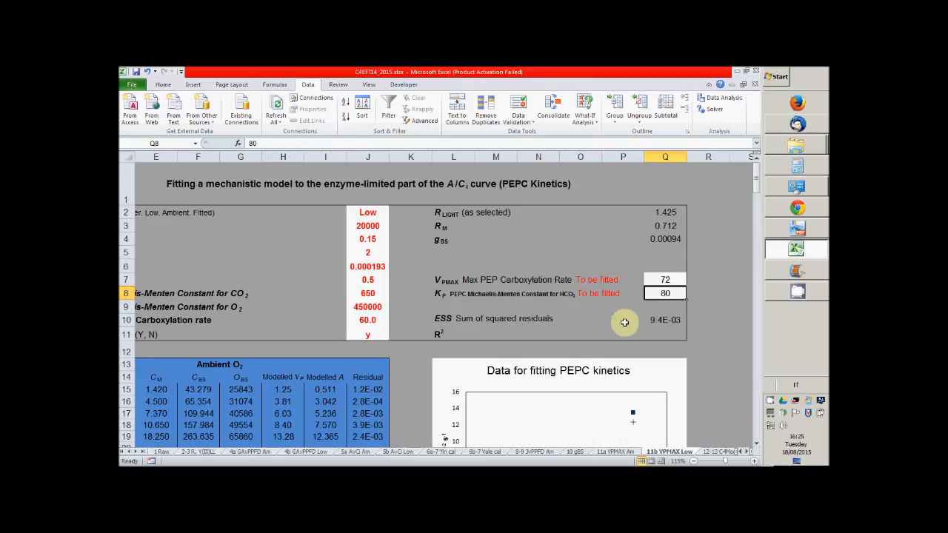
Start Solver from the Additional Features section of the 11b sheet and set its objective to minimise ESS AMB + ESS LOW in $AM$13
click(747, 452)
click(748, 452)
click(748, 453)
click(748, 453)
click(747, 452)
click(748, 453)
click(748, 453)
click(748, 453)
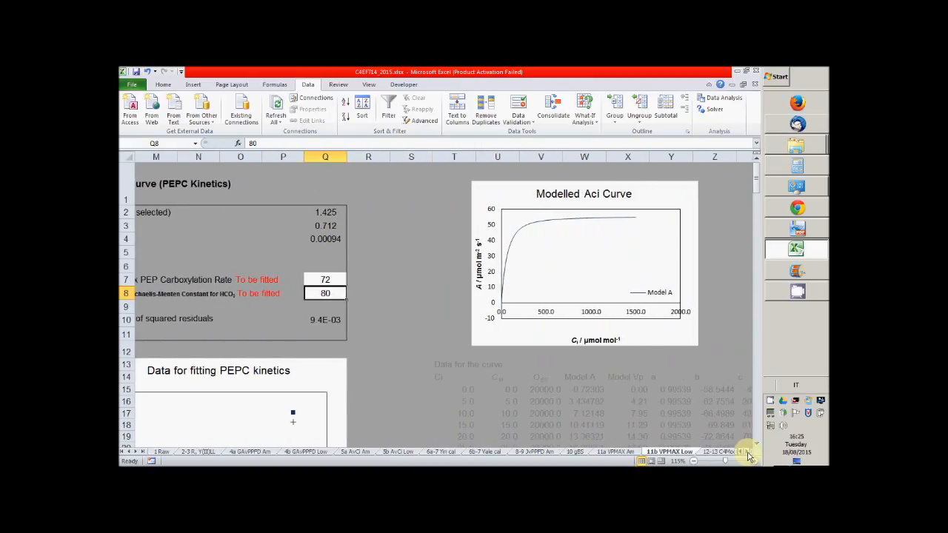
click(748, 453)
click(747, 453)
click(748, 453)
click(747, 453)
click(748, 453)
click(747, 453)
click(747, 452)
click(747, 453)
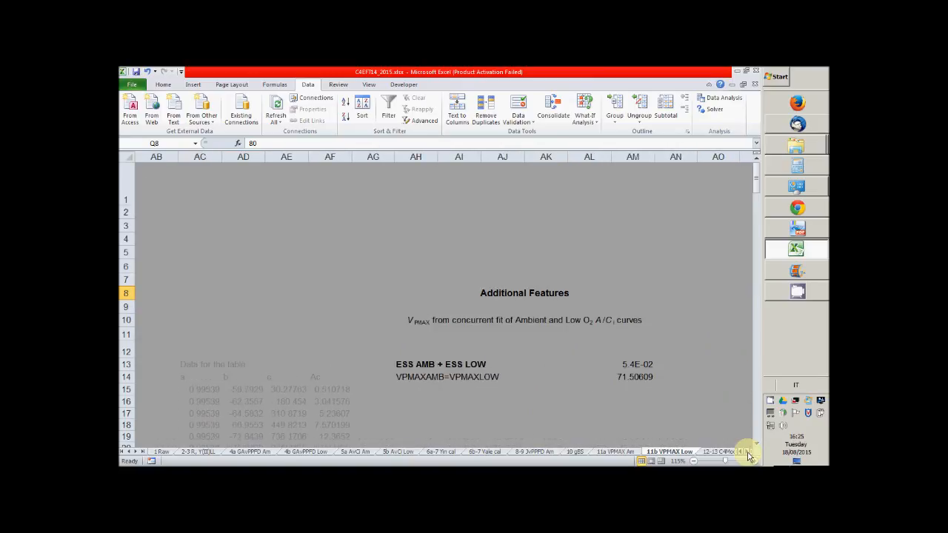
click(636, 377)
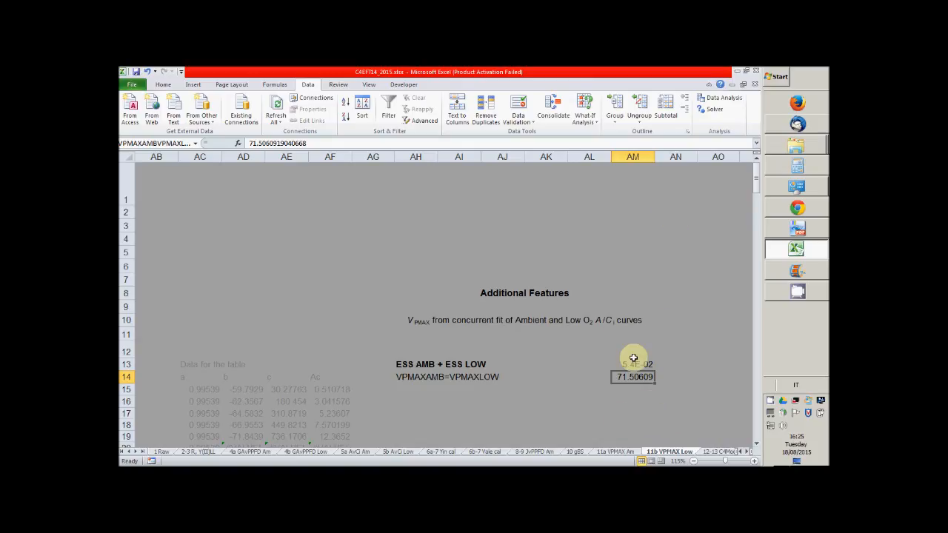
click(716, 111)
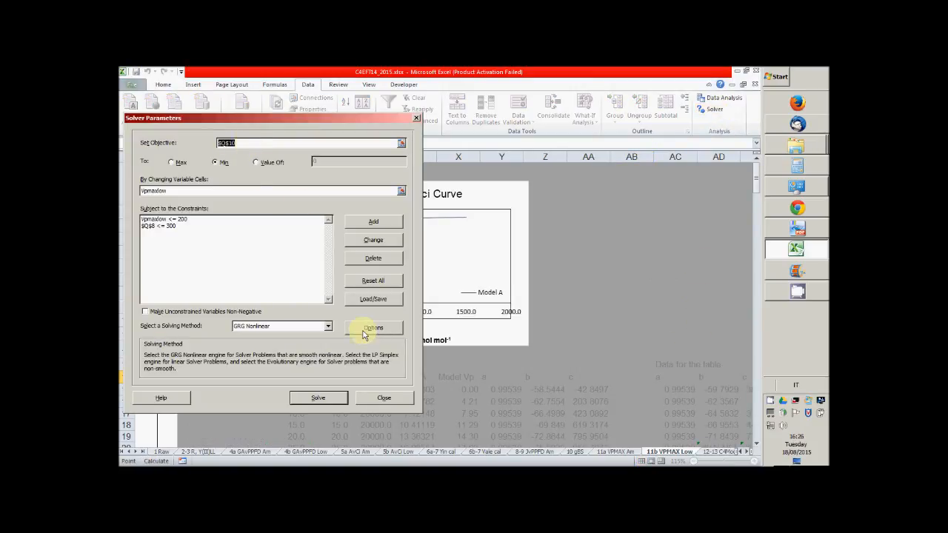
click(748, 452)
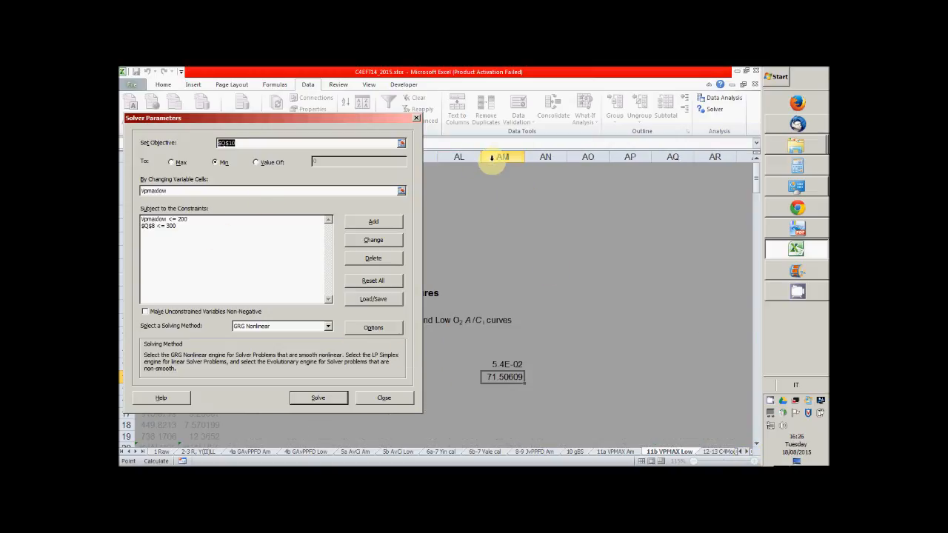
click(509, 366)
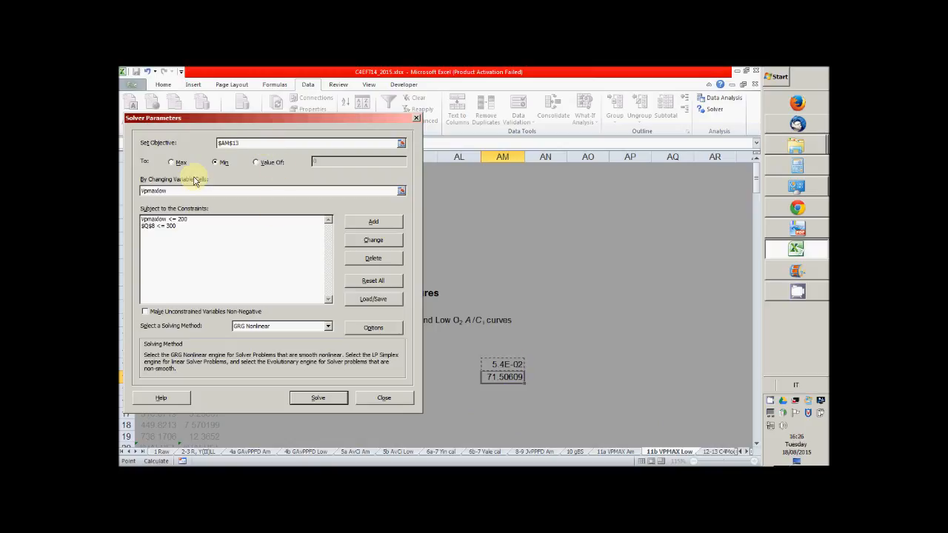
Make $AM$14 the only changing variable cell, run Solver for the concurrent fit, and keep the solution
drag(177, 190, 138, 184)
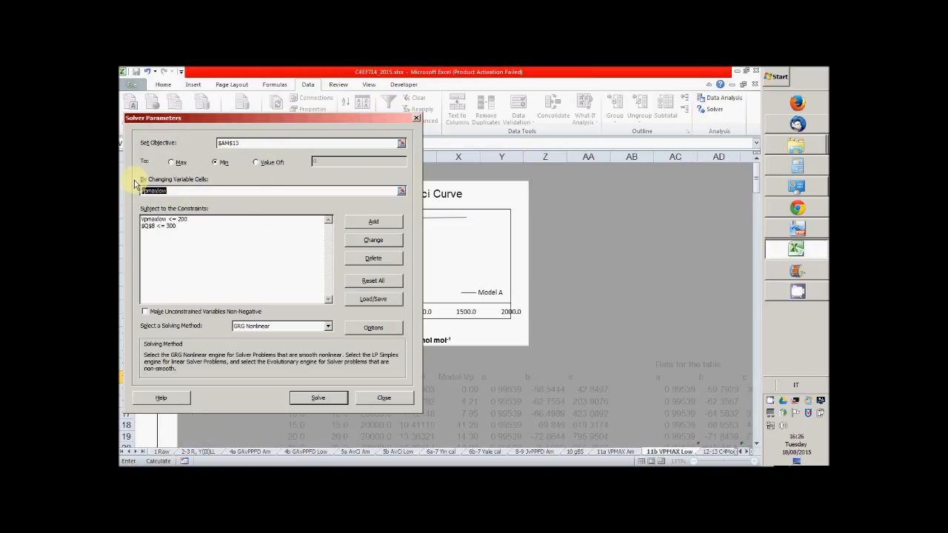
click(748, 454)
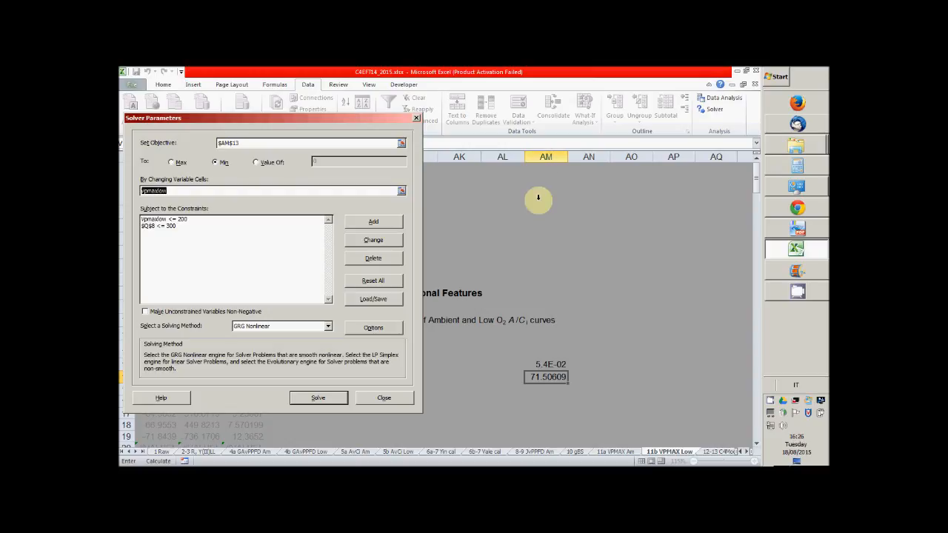
click(555, 377)
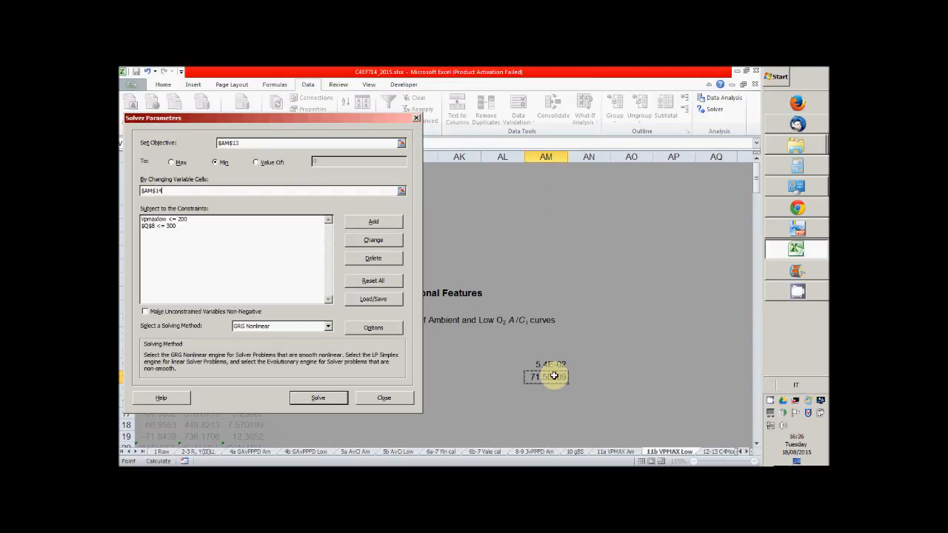
click(334, 401)
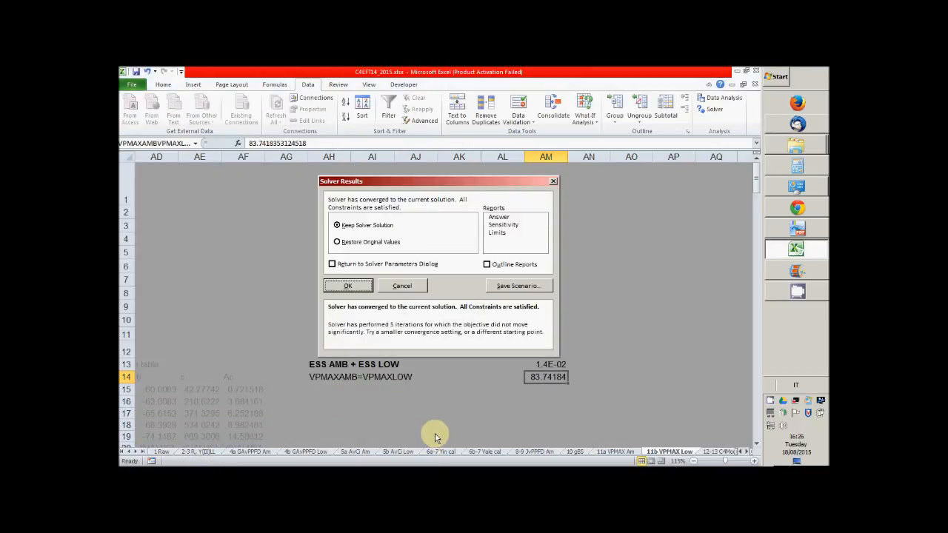
click(363, 288)
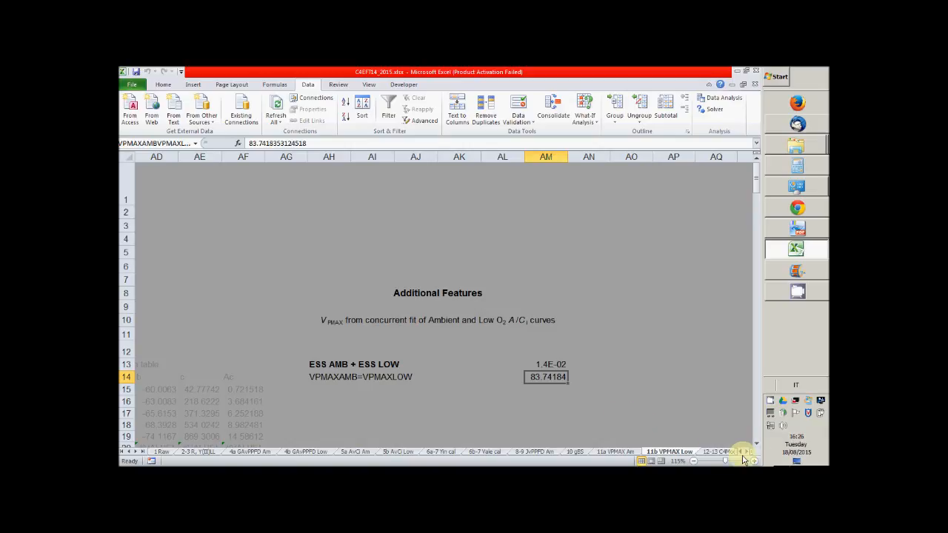
Check the concurrent VPMAX fit against the measured data in the PEPC kinetics charts of the 11b and 11a VPMAX sheets
scroll(743, 454, right, 7)
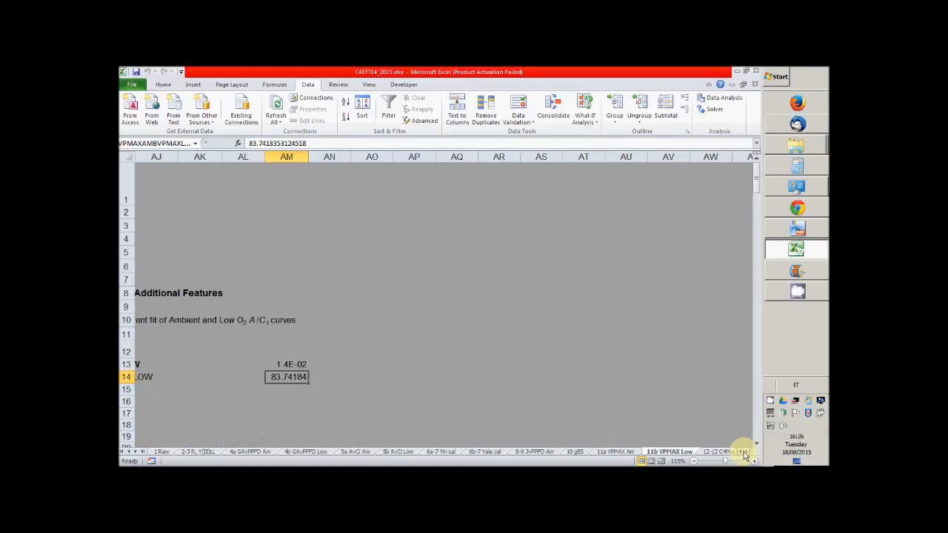
scroll(743, 456, left, 10)
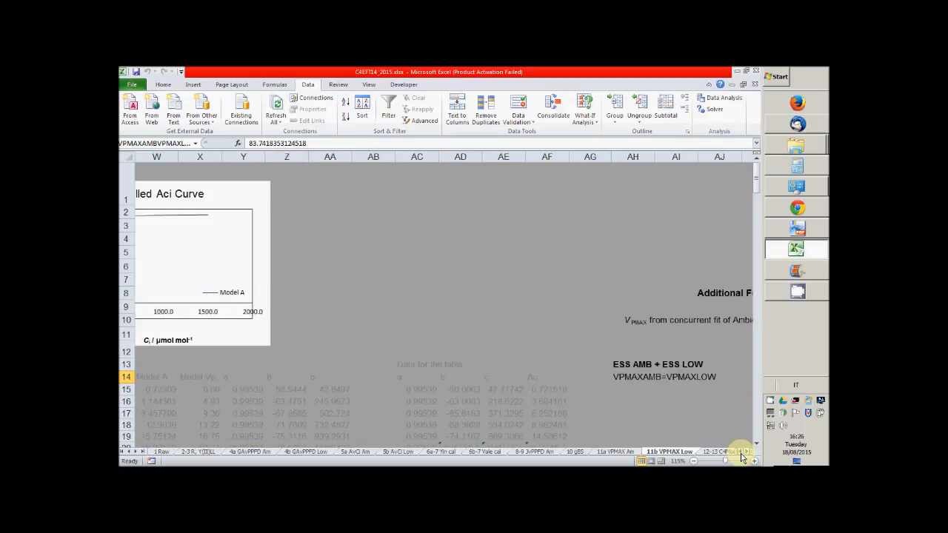
scroll(743, 455, left, 5)
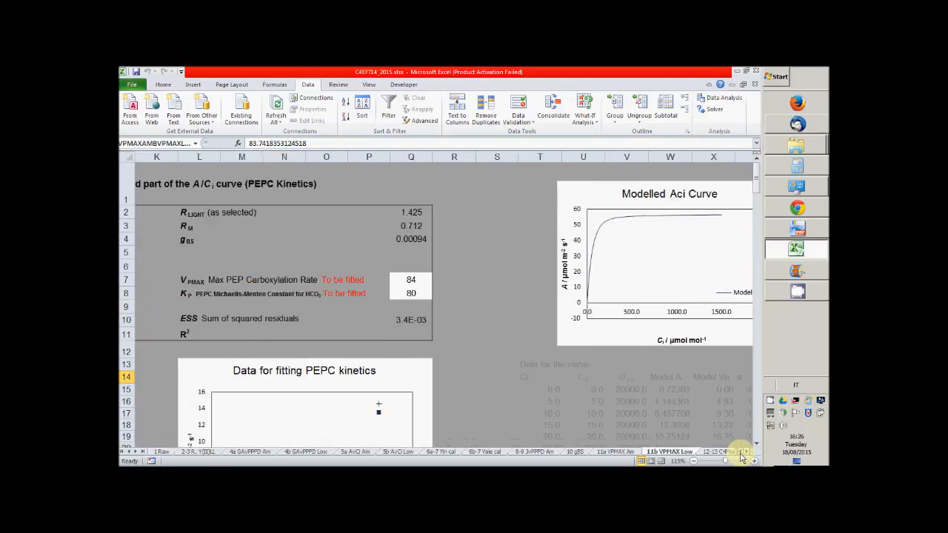
scroll(553, 362, down, 2)
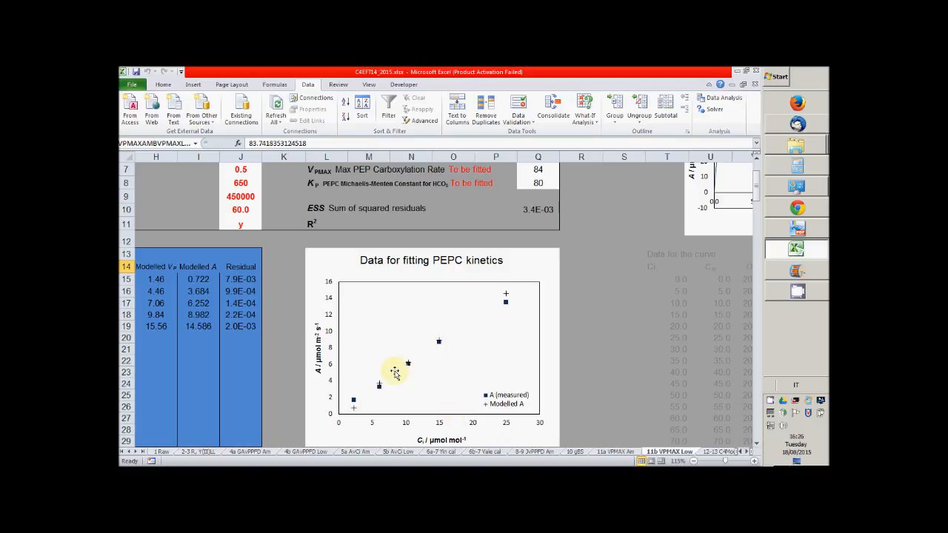
click(618, 453)
scroll(575, 411, down, 2)
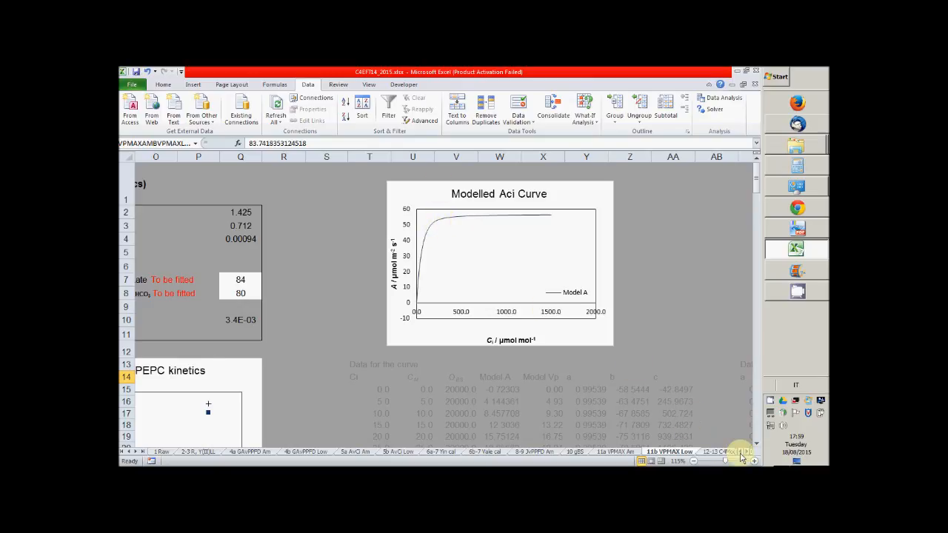
click(741, 452)
click(742, 452)
click(742, 452)
click(742, 452)
scroll(325, 408, down, 2)
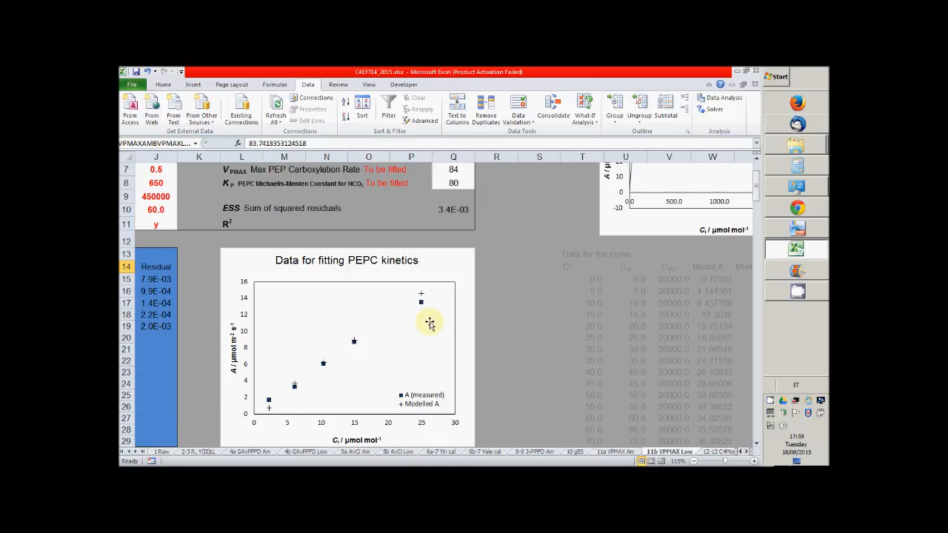
scroll(428, 324, up, 2)
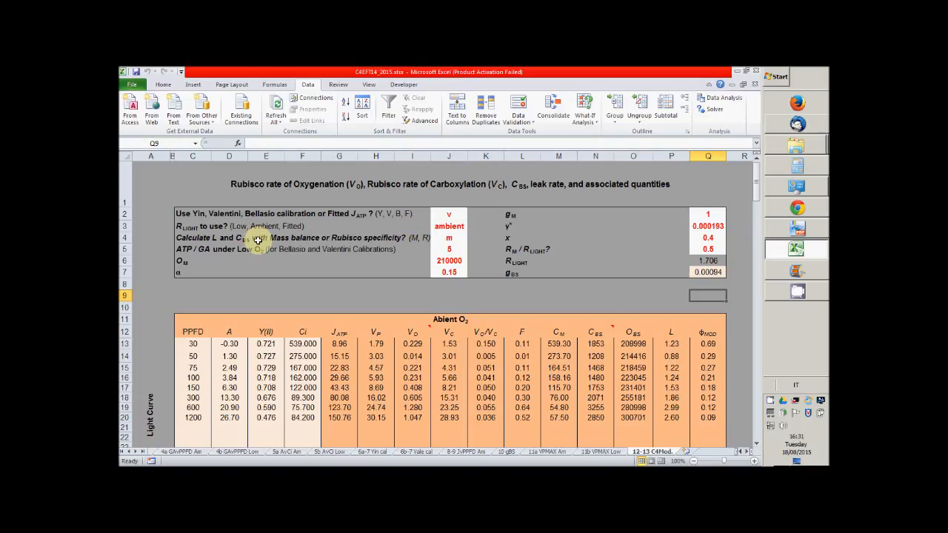
On the 12-13 C4Mod. sheet, examine the mass balance option in J4, the gBS formula in Q7 and the JATP column under ambient O2
click(458, 243)
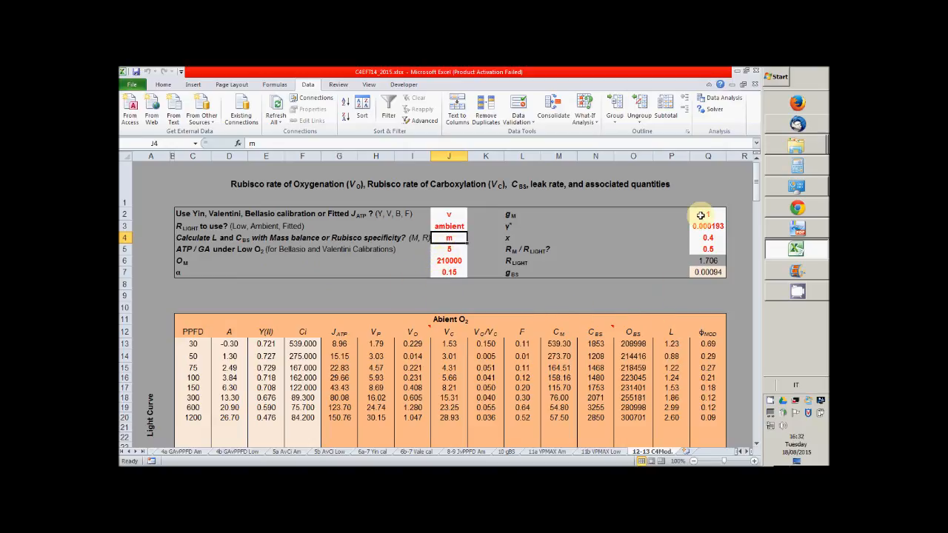
click(709, 273)
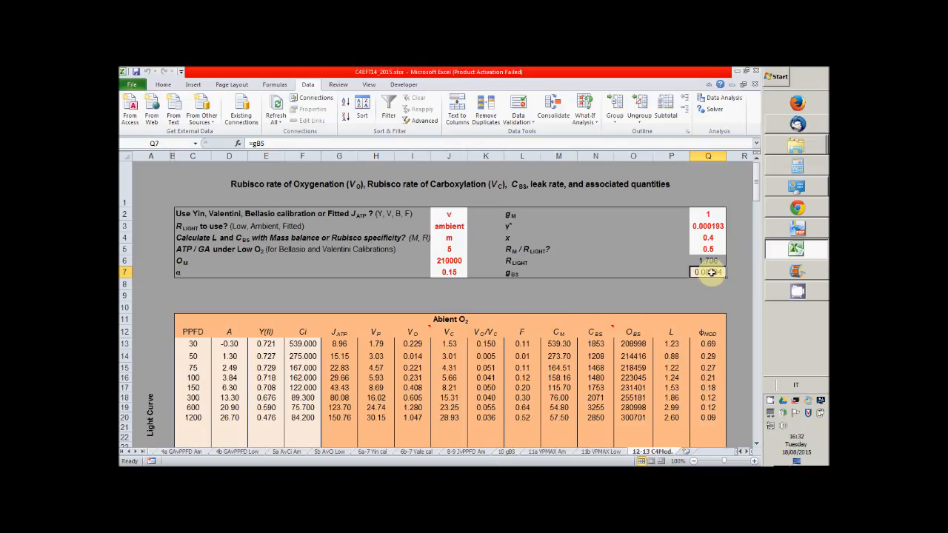
click(273, 143)
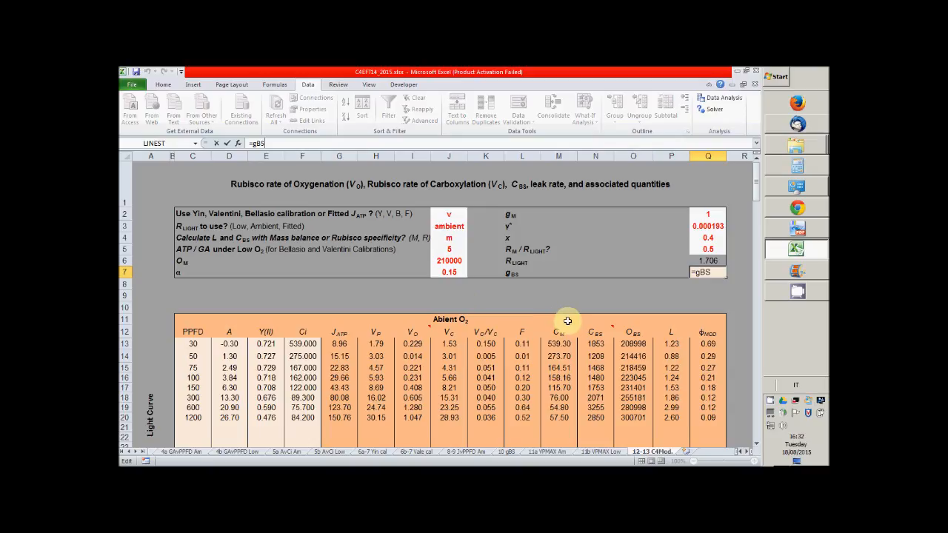
click(656, 296)
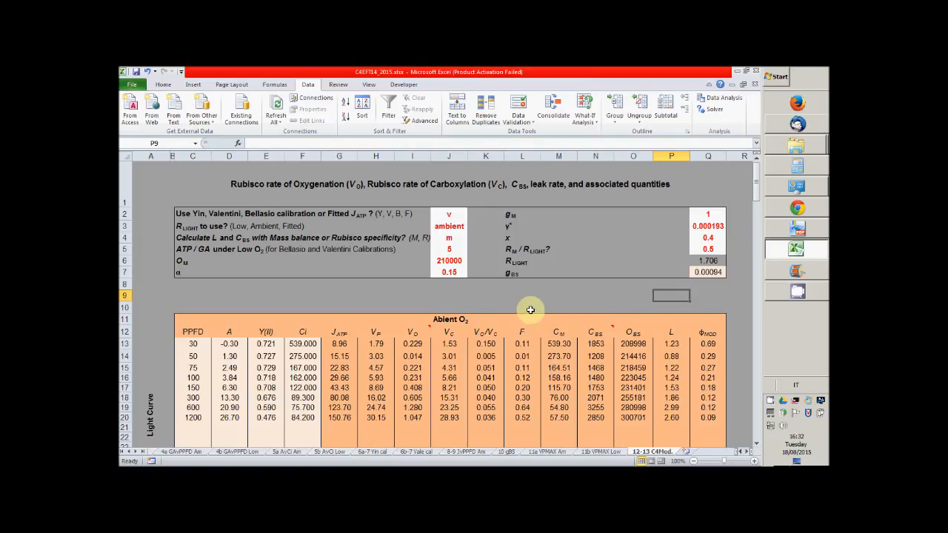
scroll(521, 313, down, 2)
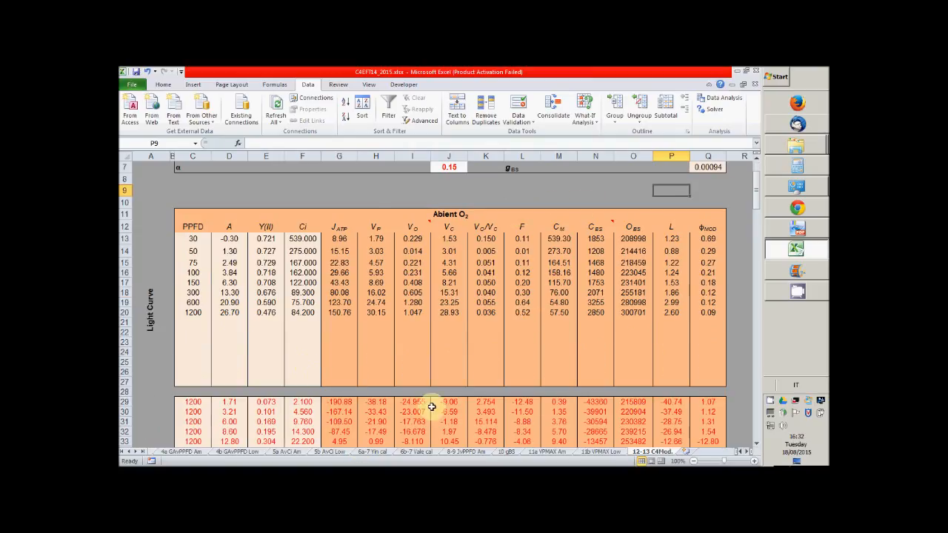
click(338, 228)
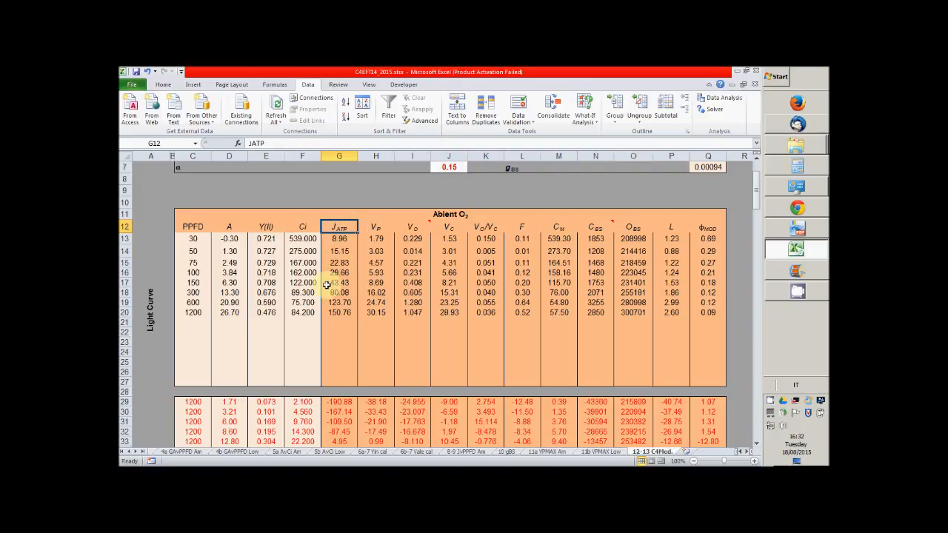
Examine the derived VP, VO, CM, CBS and leak rate L columns of the ambient O2 light curve table
click(375, 228)
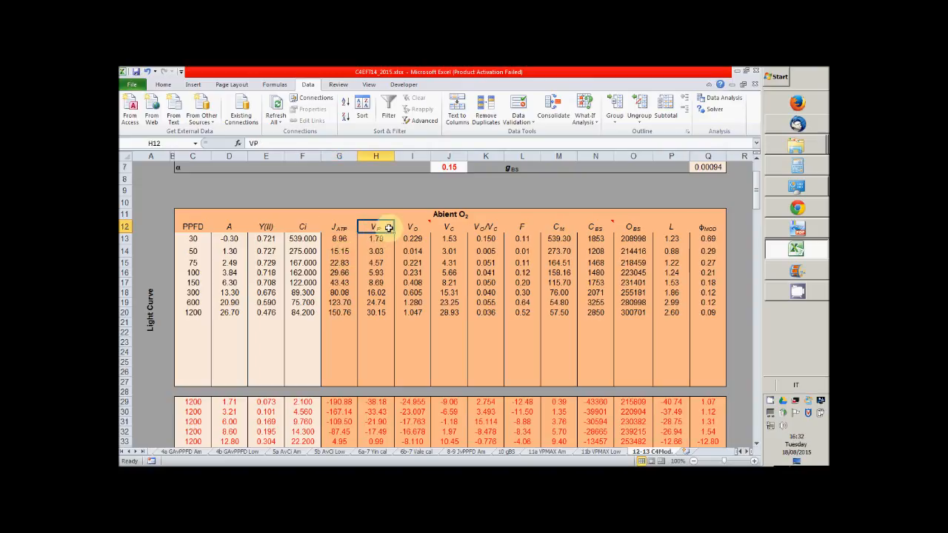
click(416, 222)
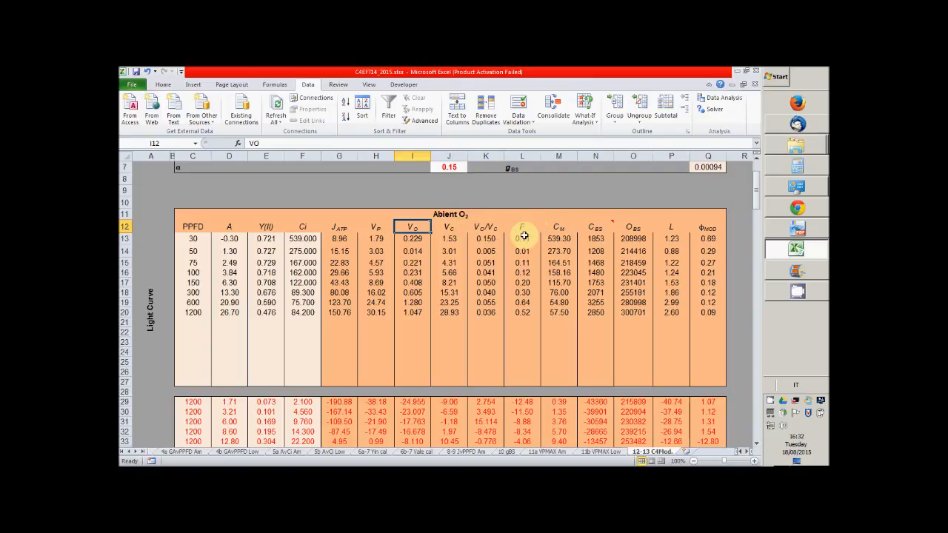
click(568, 226)
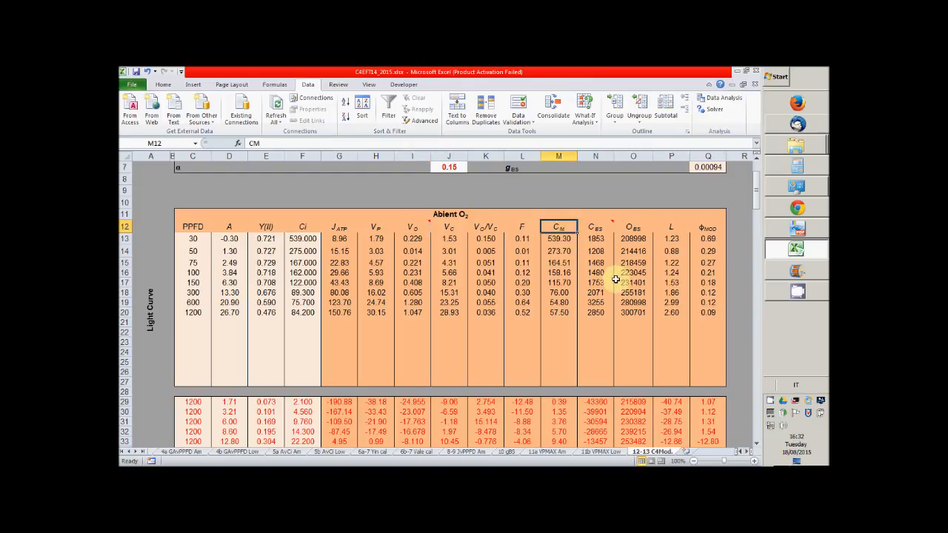
click(605, 229)
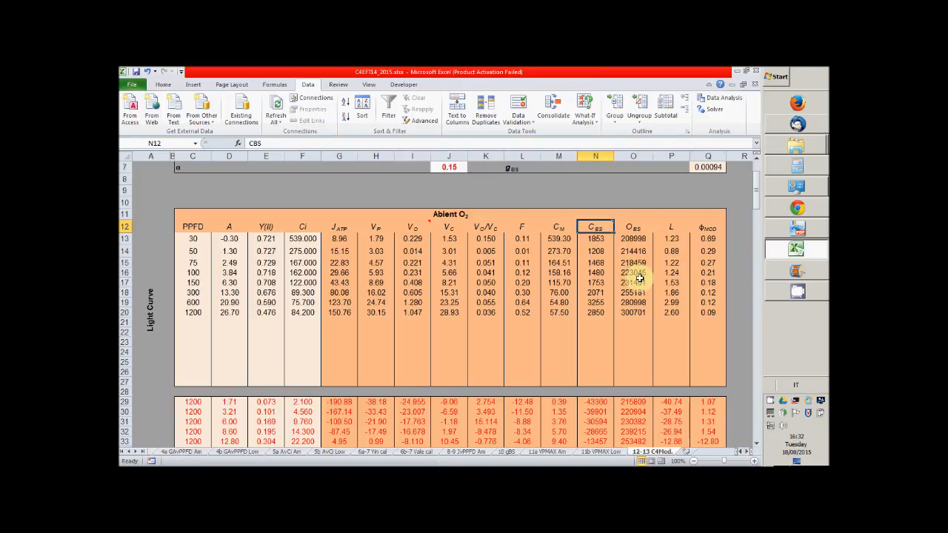
click(667, 227)
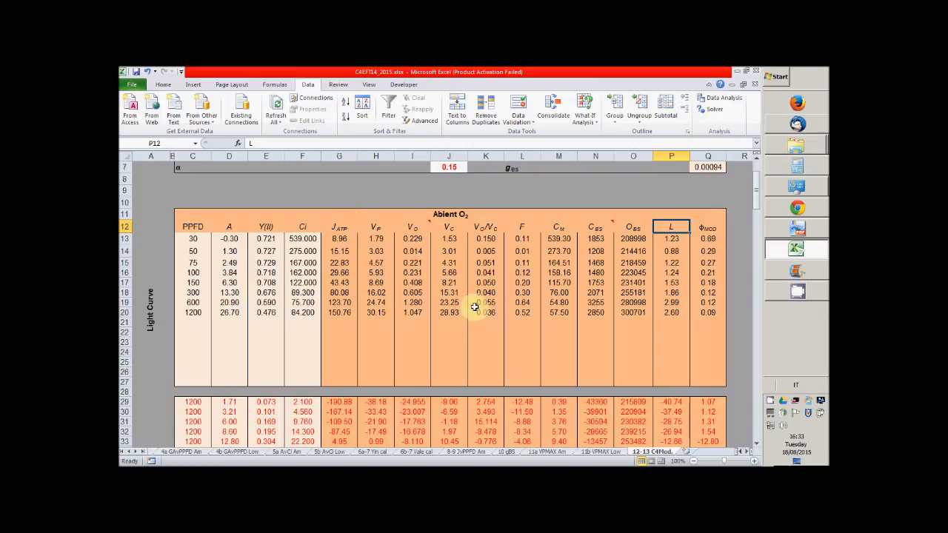
scroll(376, 210, up, 3)
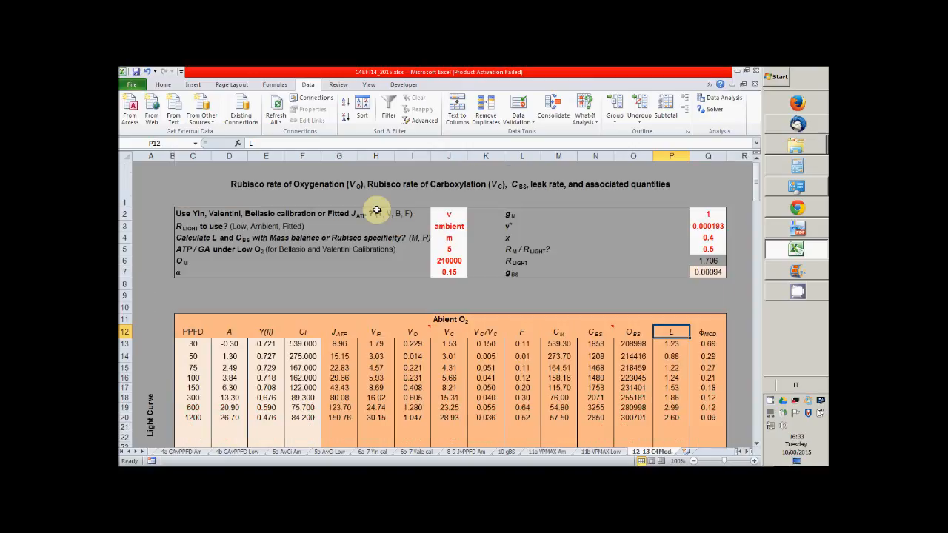